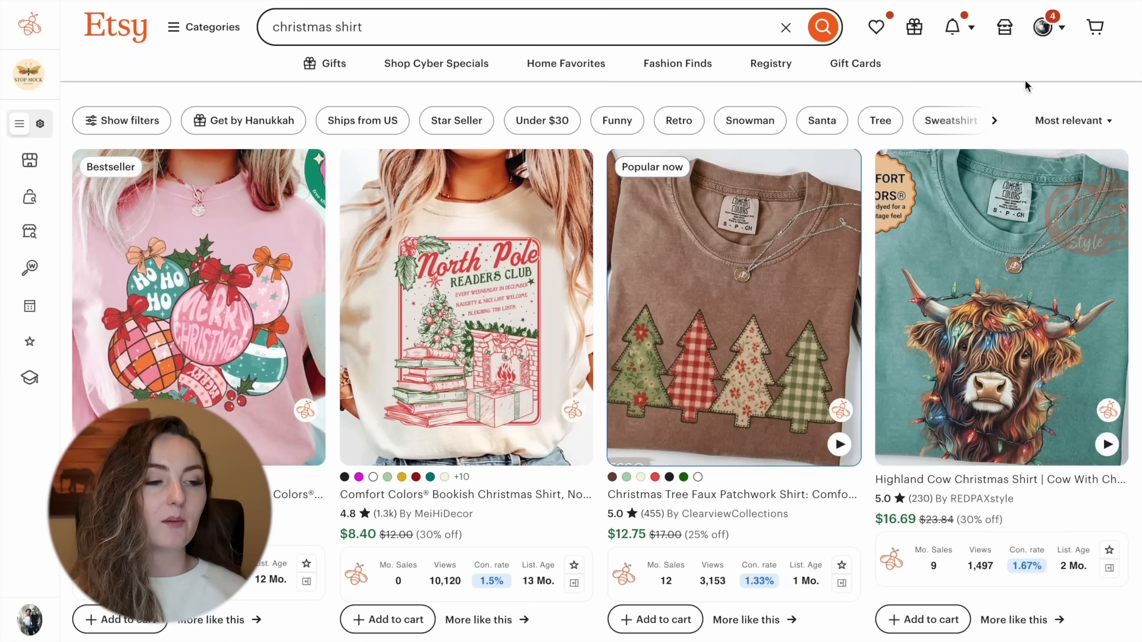
Step: Open EverBee Product Analytics for the christmas shirt search and switch from the page results to the EverBee database listings
scroll(855, 116, "down", 1)
scroll(854, 116, "down", 5)
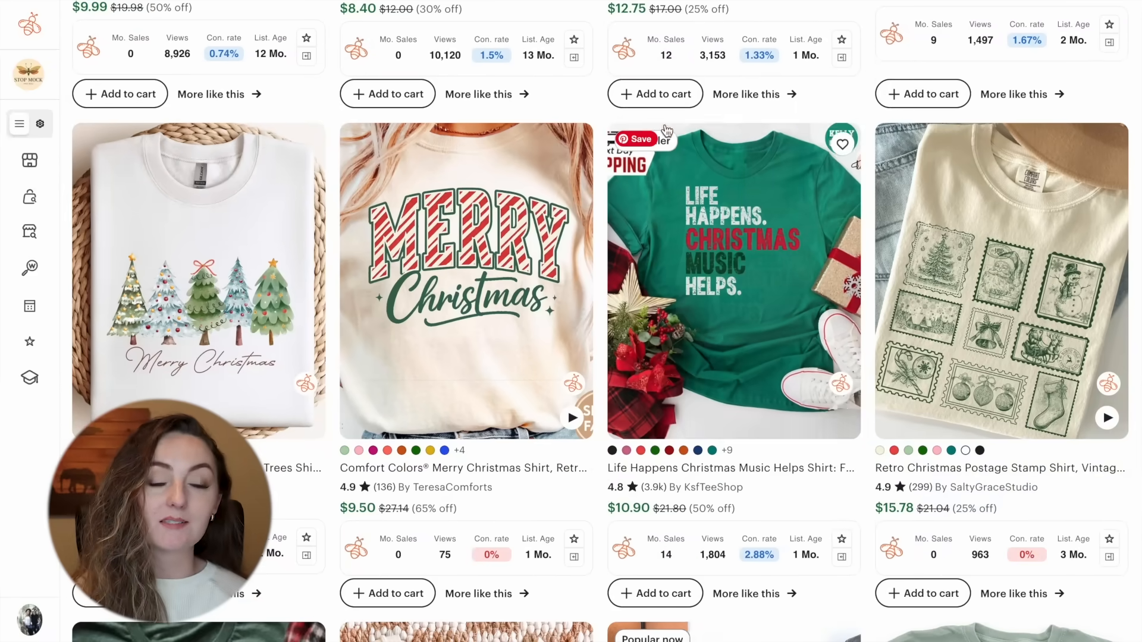
mouse_move(17, 104)
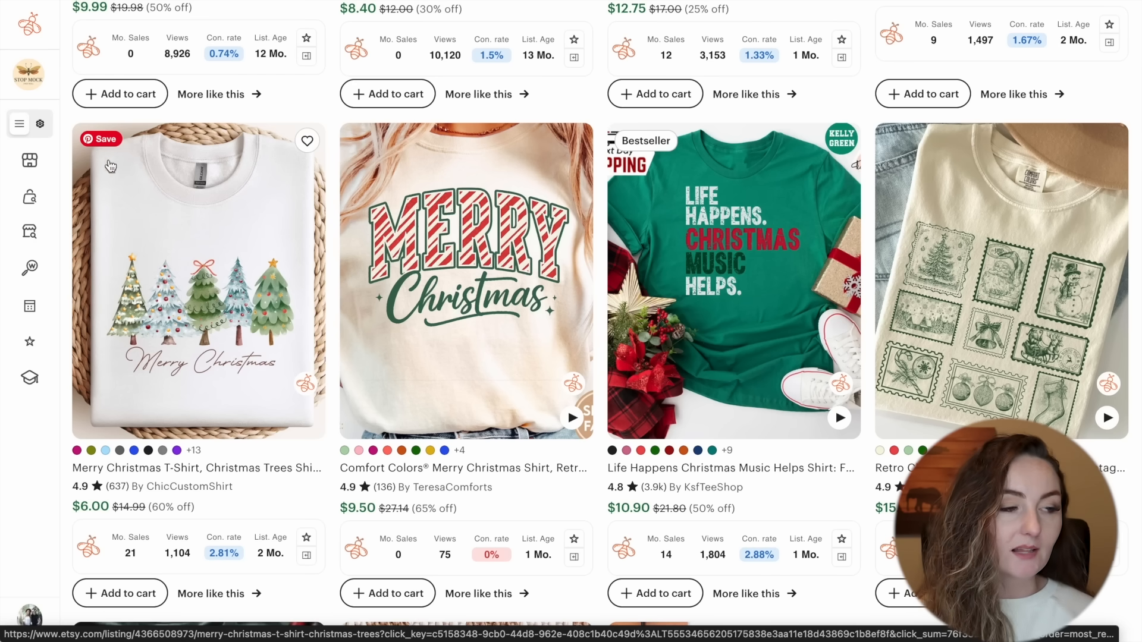
mouse_move(46, 199)
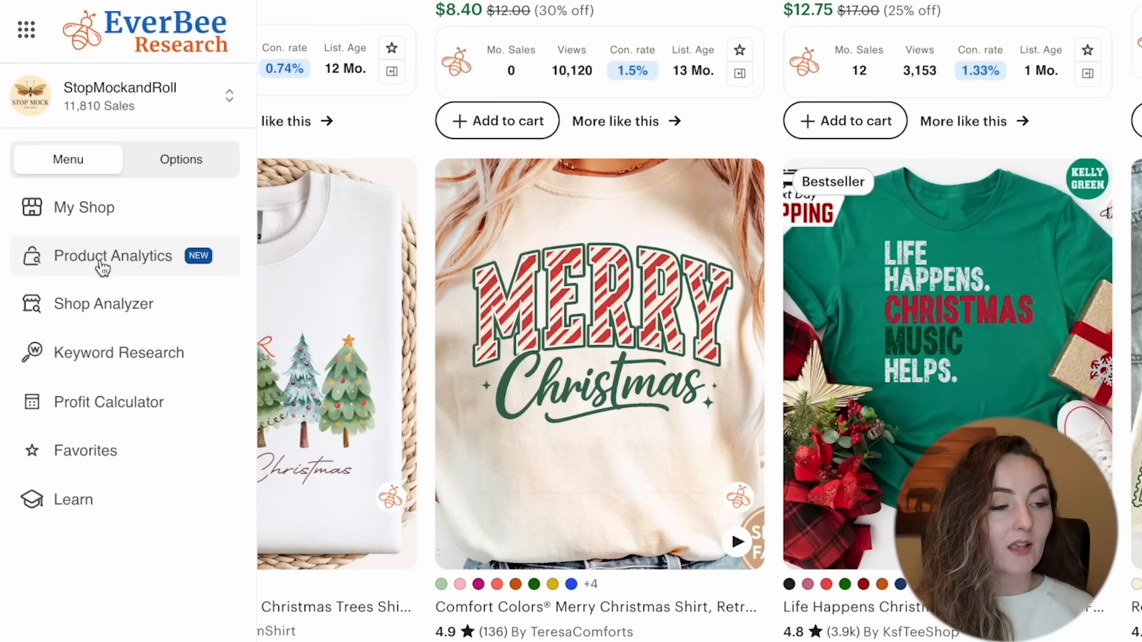
left_click(141, 265)
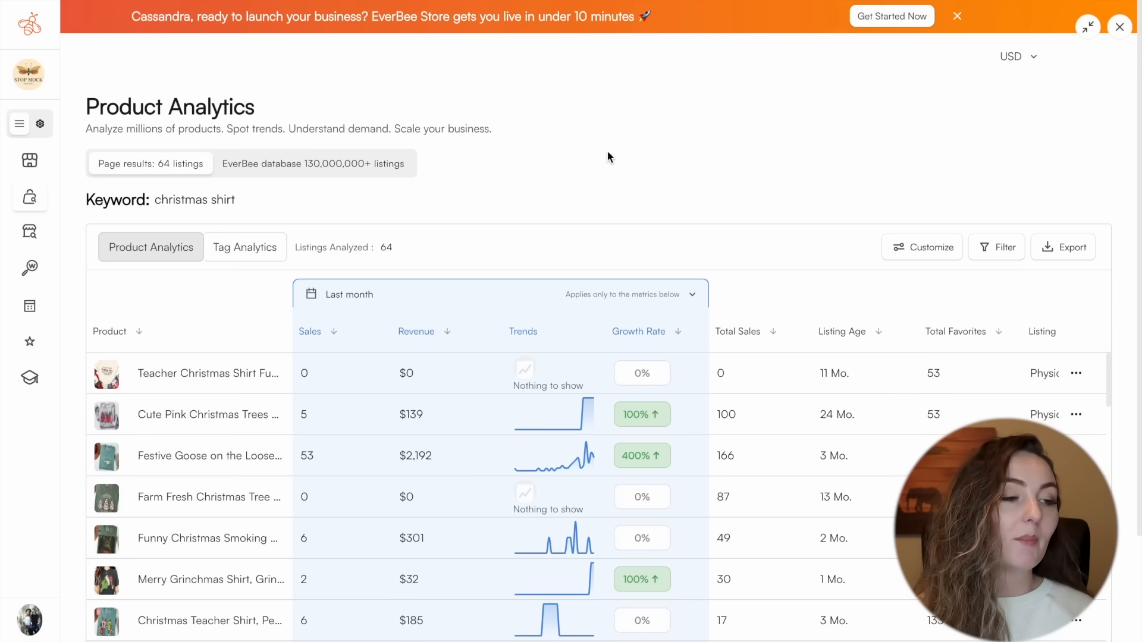
left_click(294, 169)
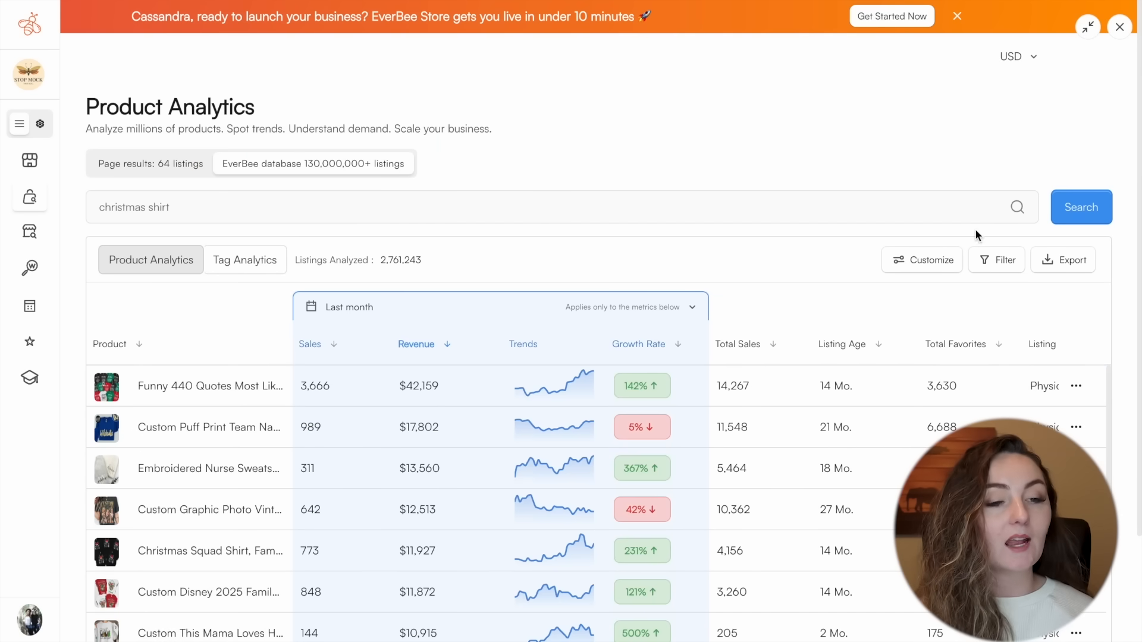
Step: Filter the analyzed christmas shirt listings to a maximum listing age of 3 months
left_click(1005, 261)
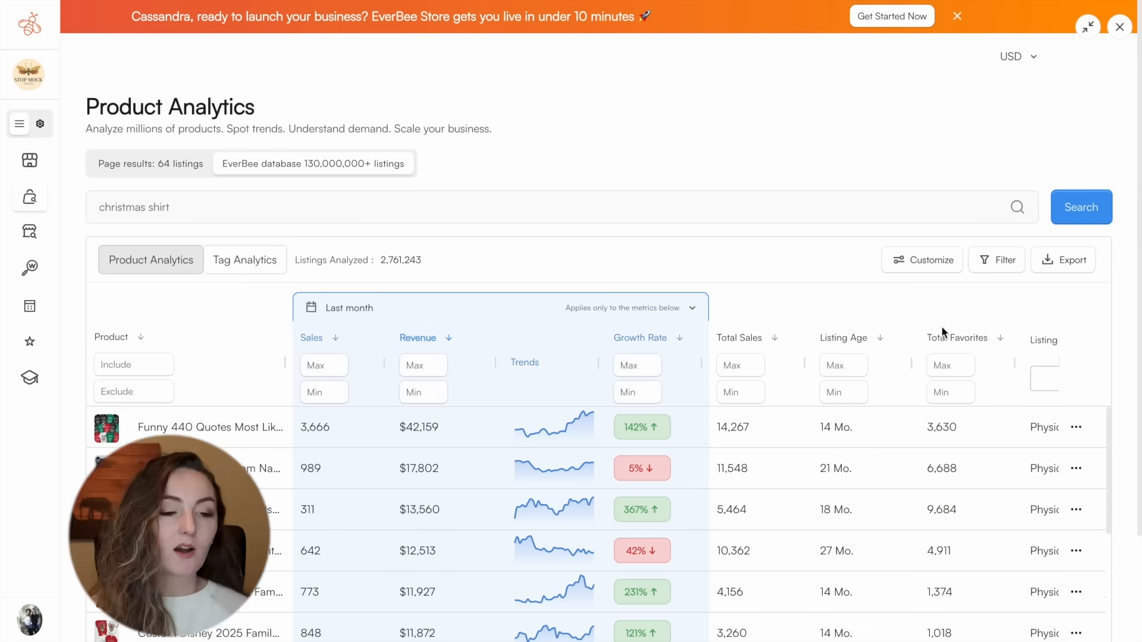
left_click(838, 364)
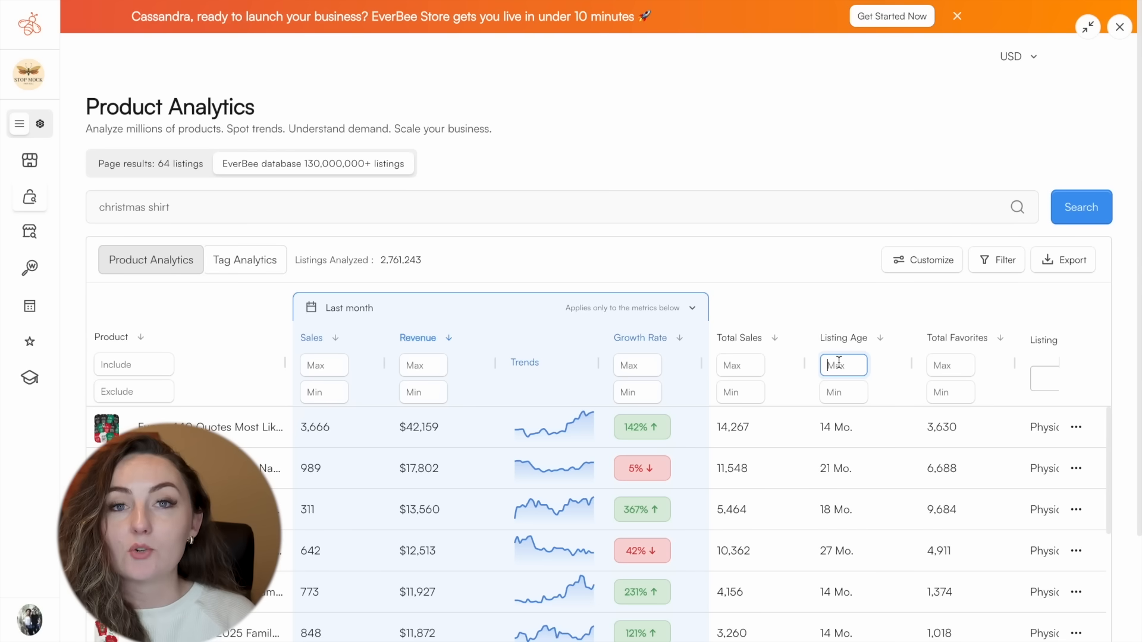
type("3")
key("Return")
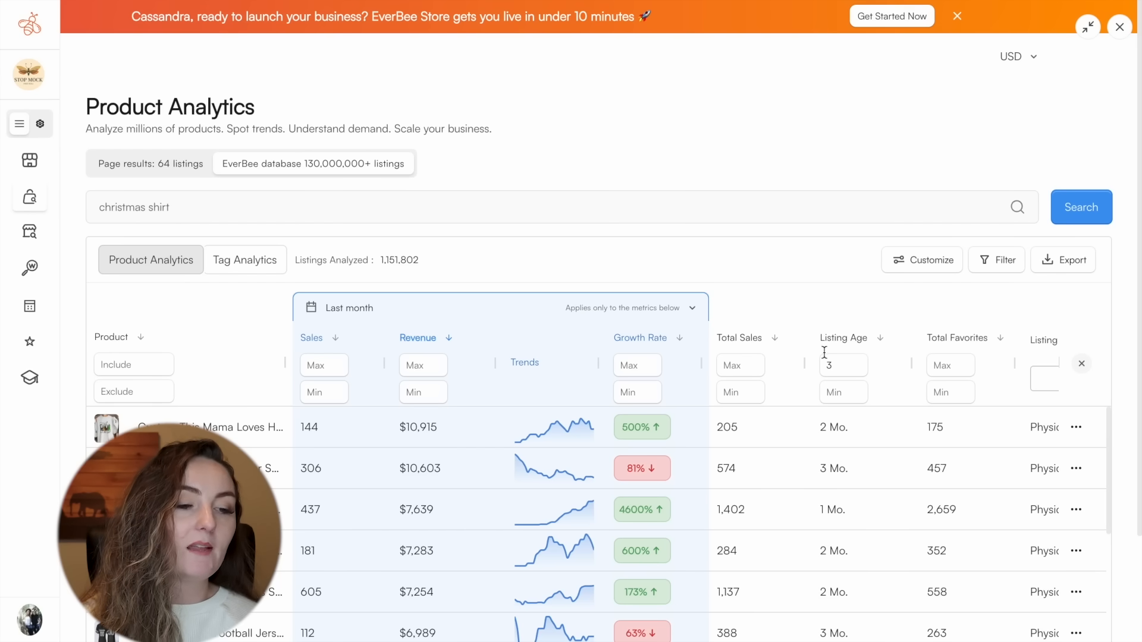
Step: Sort the listings by total sales and restrict the listing type to Physical
left_click(775, 344)
scroll(906, 513, "right", 2)
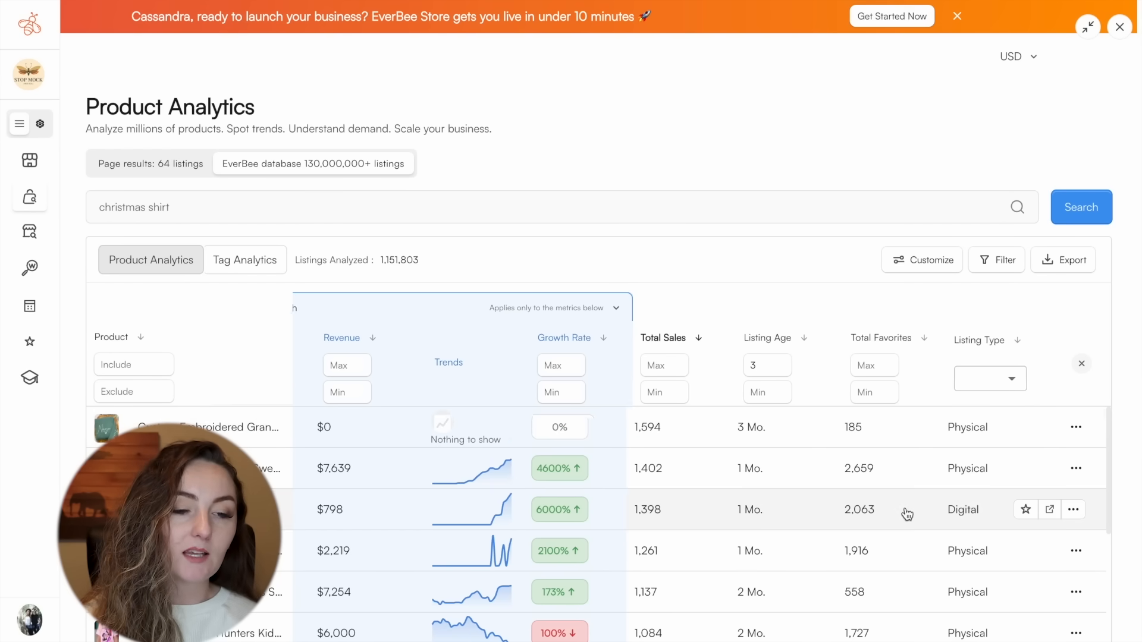
left_click(1011, 378)
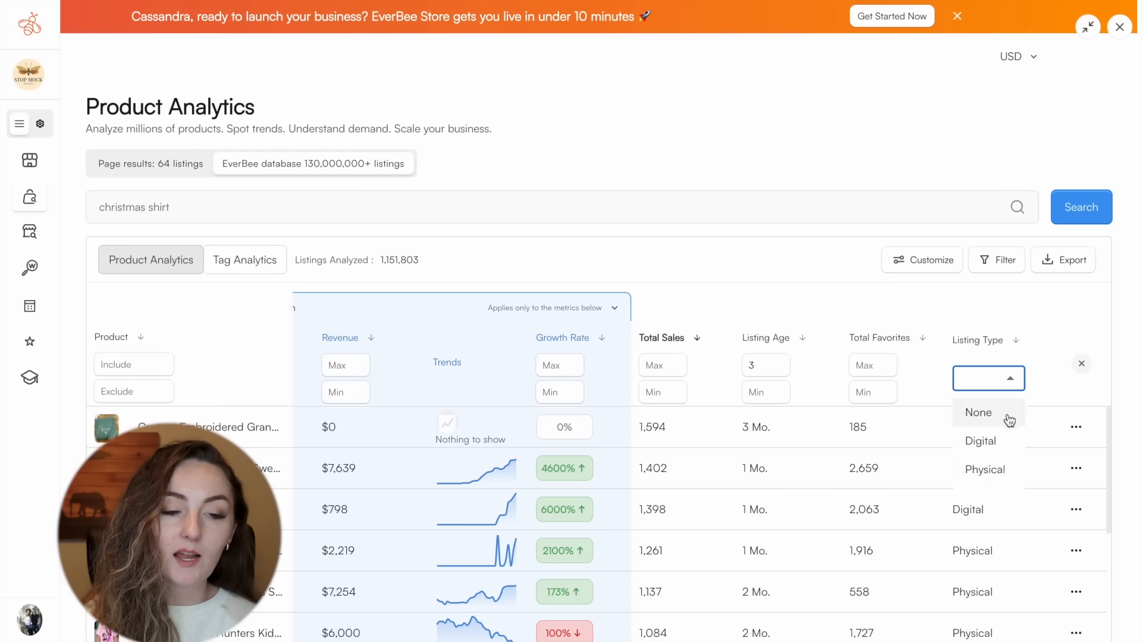
left_click(1005, 471)
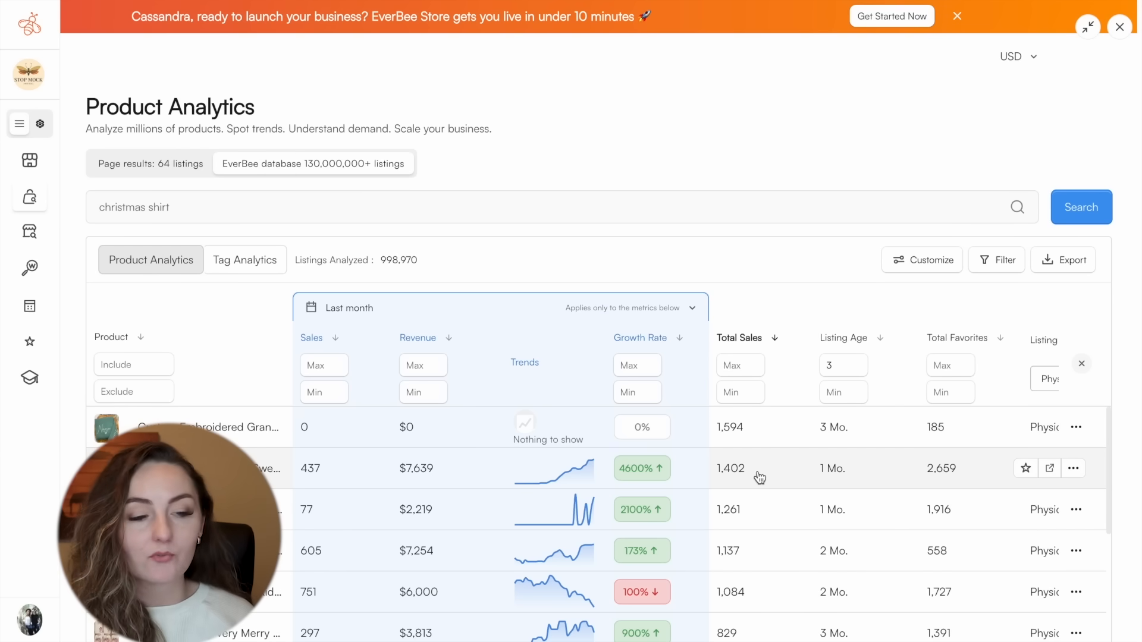
scroll(767, 476, "down", 1)
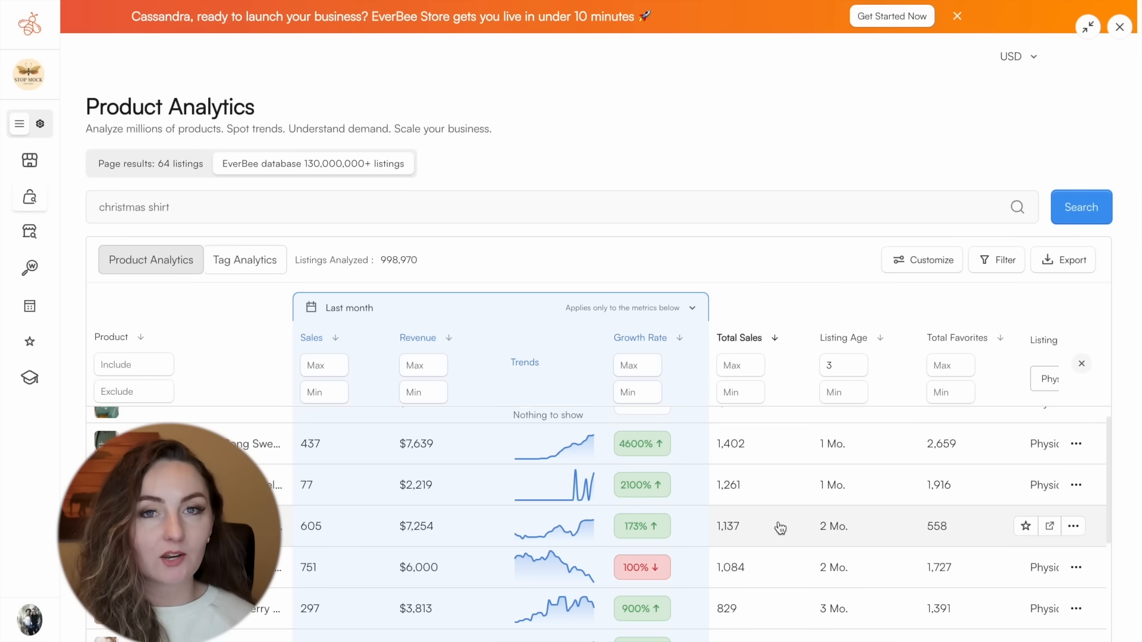
scroll(779, 528, "down", 2)
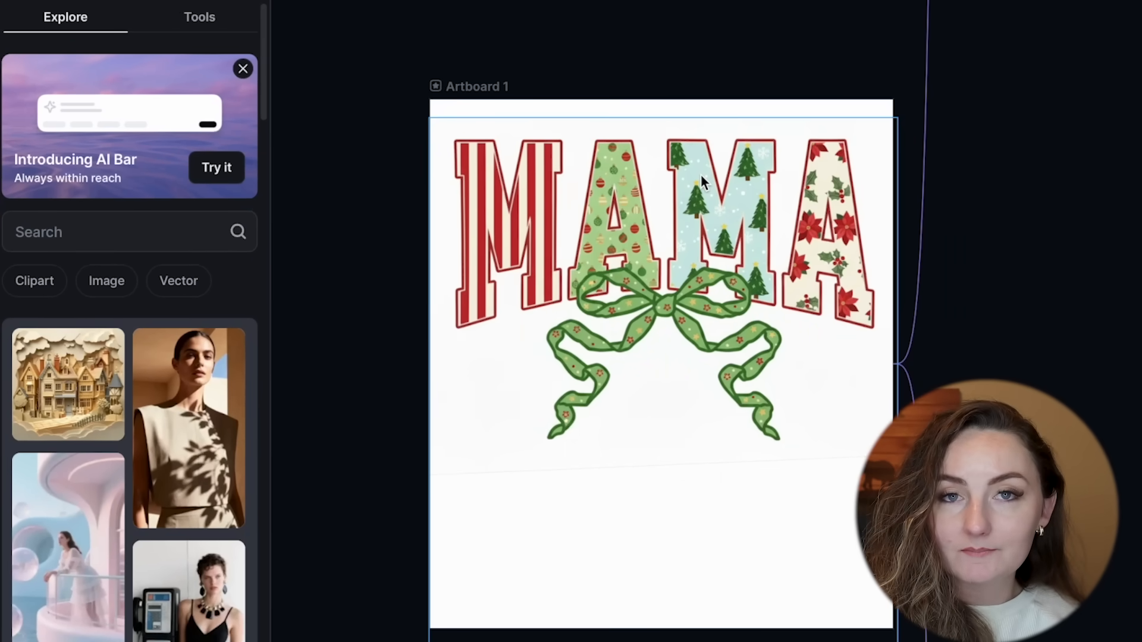
Step: Switch to Kittl, try adding a Smartboard to Artboard 1 with the MAMA design, and delete it
left_click(490, 86)
left_click(531, 30)
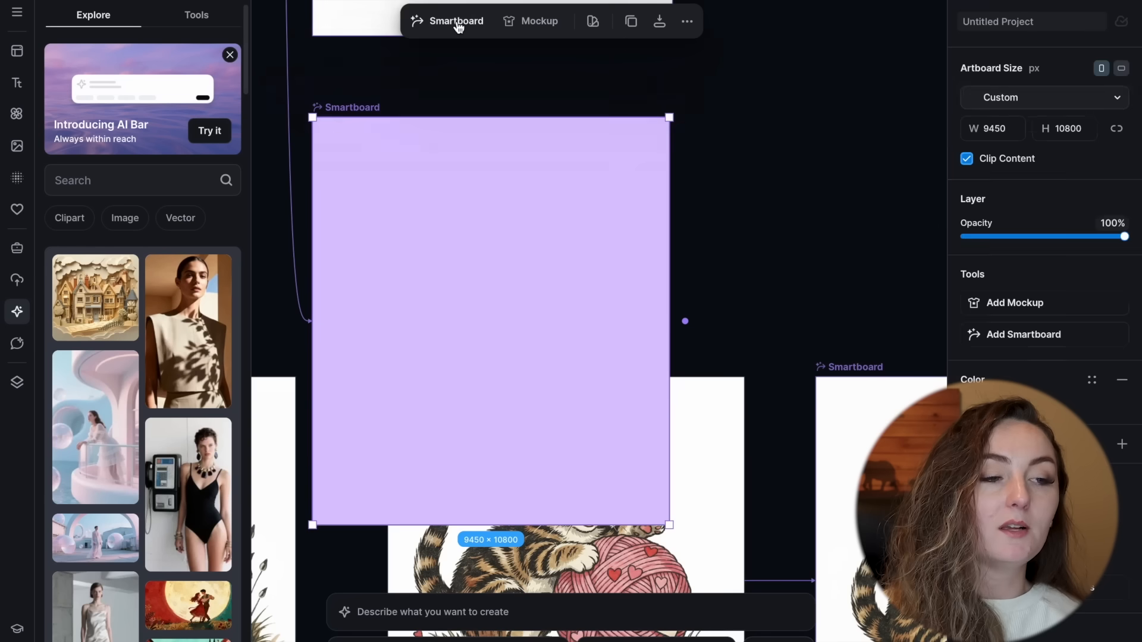
left_click(456, 22)
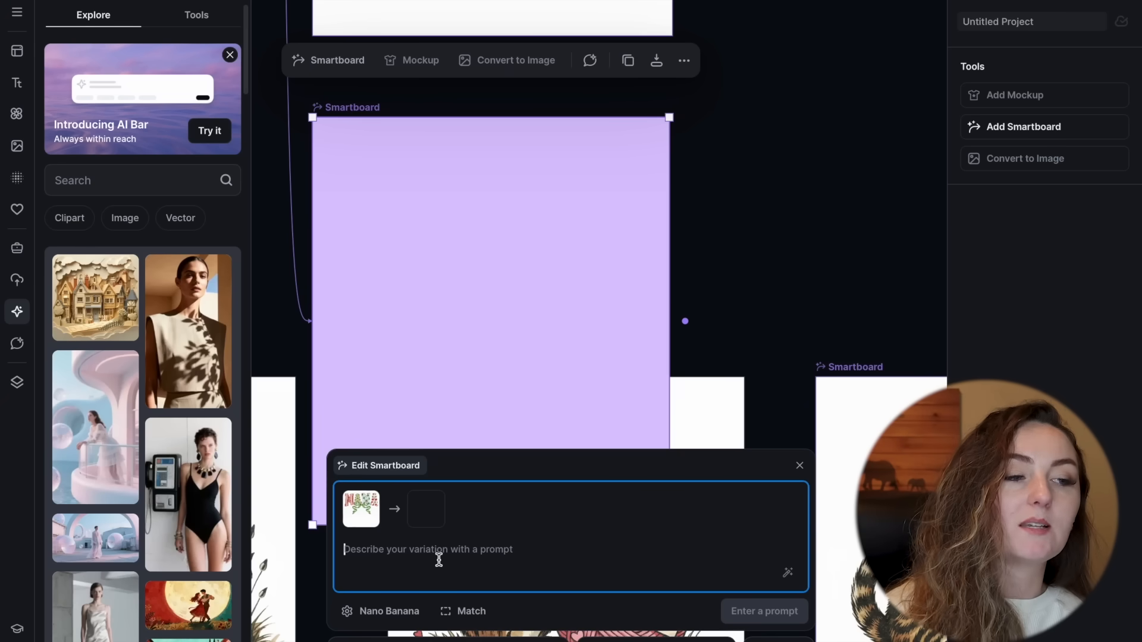
key("Delete")
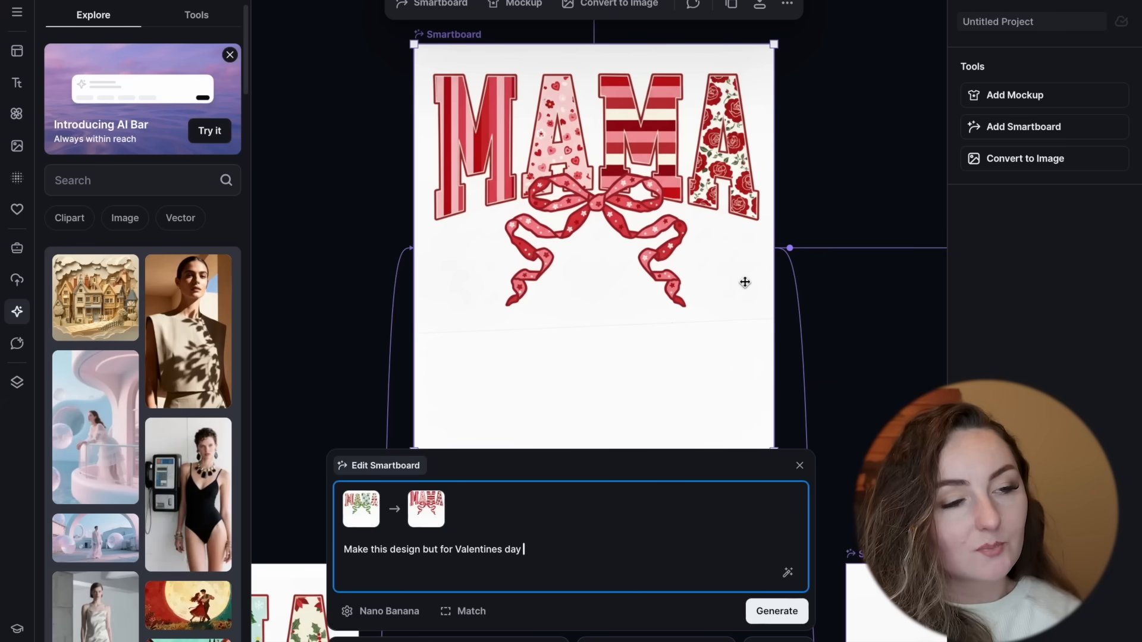
Step: Review the Valentine's Smartboard variations of the MAMA design, including the MIMI, MINI and GRANDMA versions
left_click(423, 6)
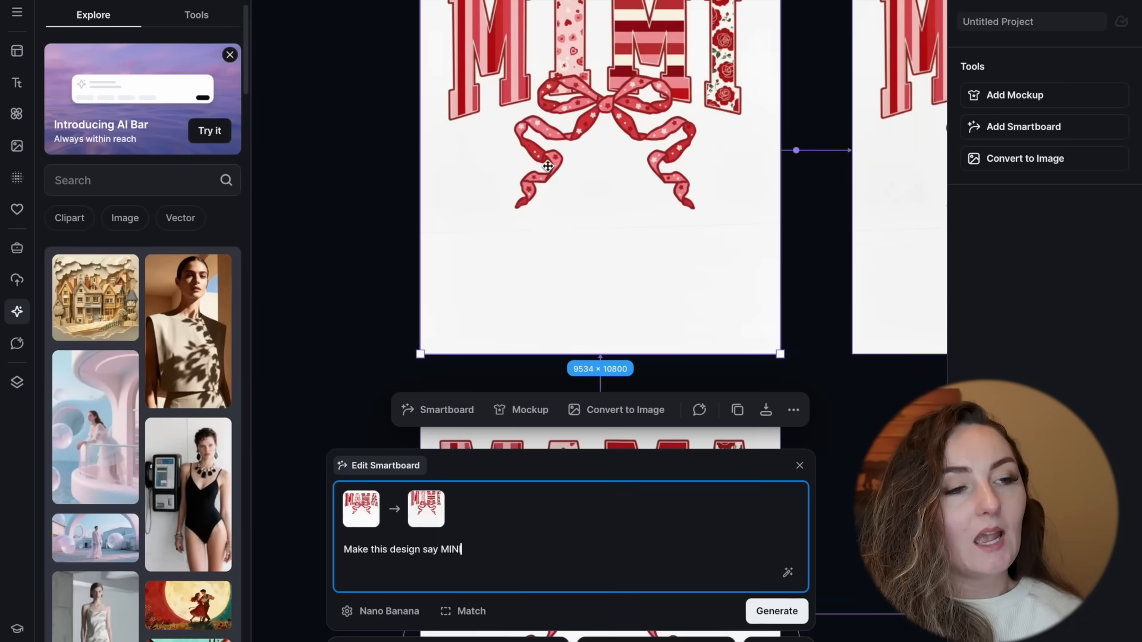
scroll(547, 166, "up", 2)
scroll(547, 166, "right", 3)
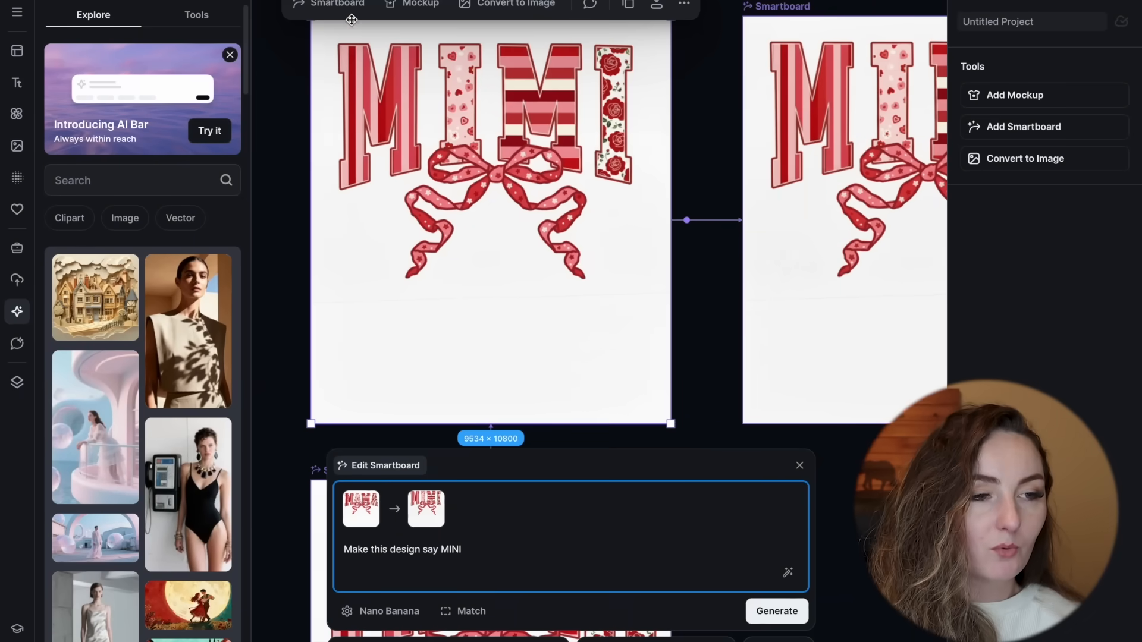
scroll(768, 105, "down", 2)
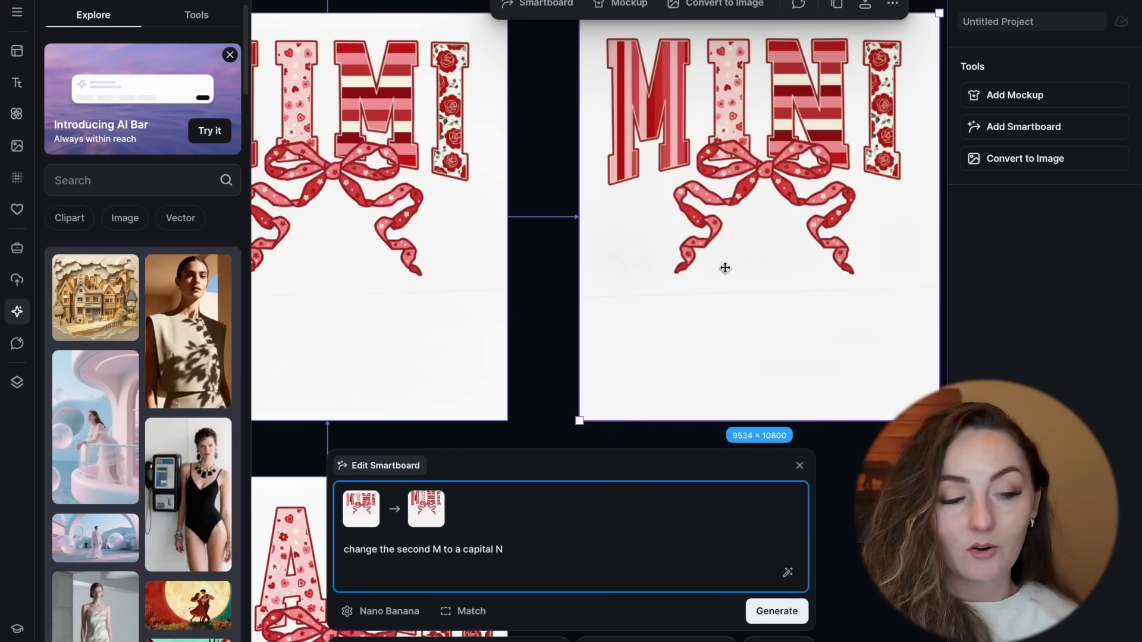
scroll(725, 268, "down", 2)
scroll(725, 268, "down", 3)
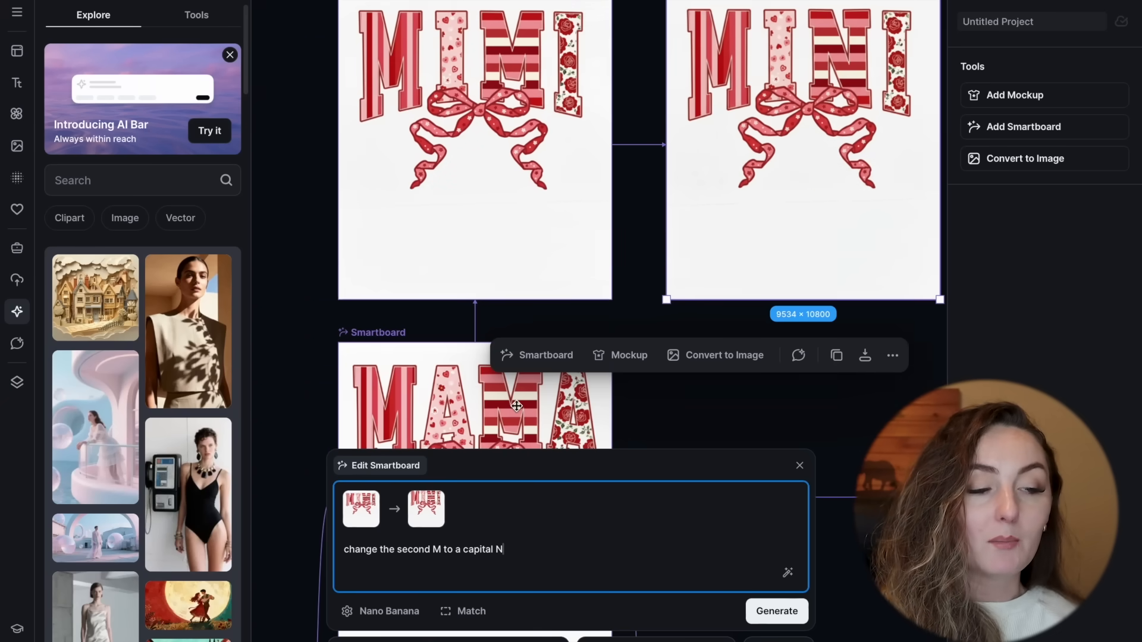
scroll(519, 345, "down", 5)
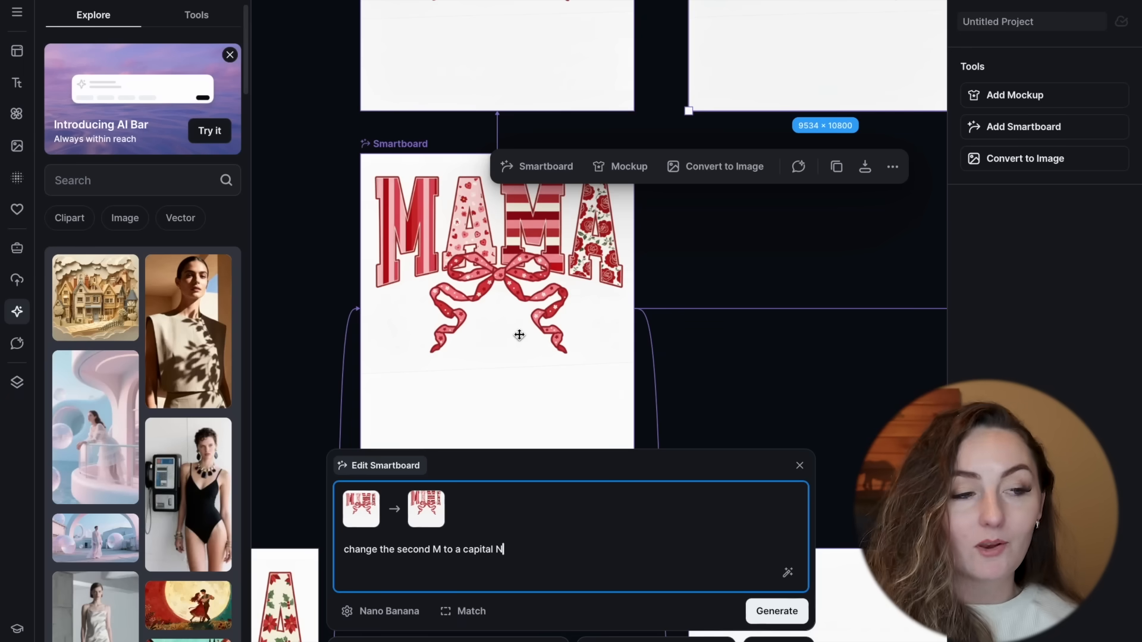
scroll(519, 335, "up", 5)
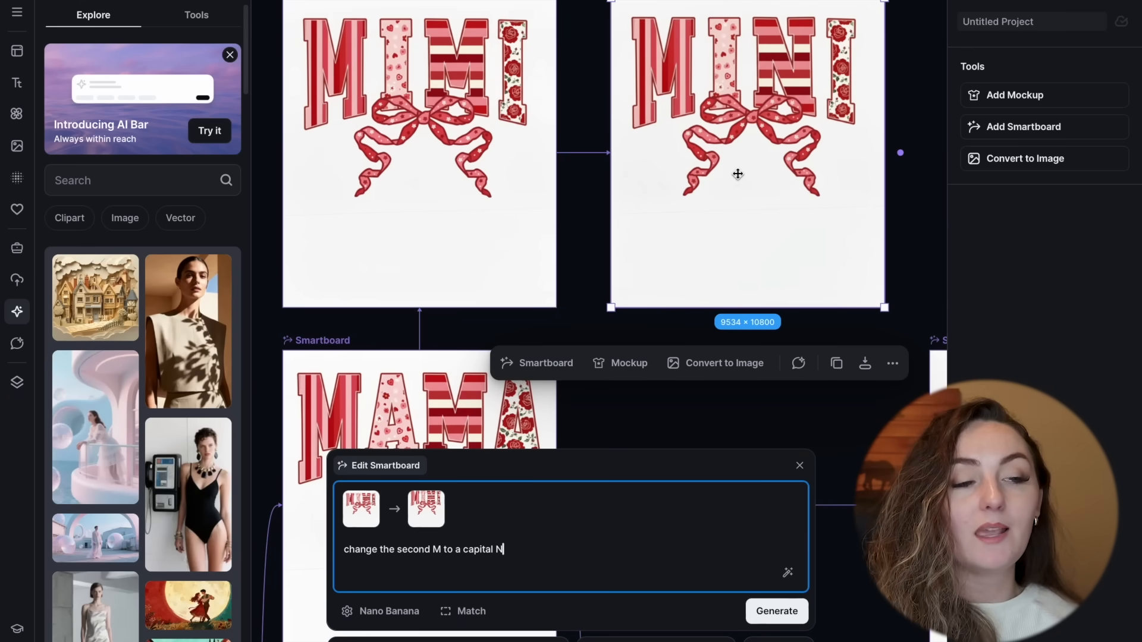
left_click(737, 173)
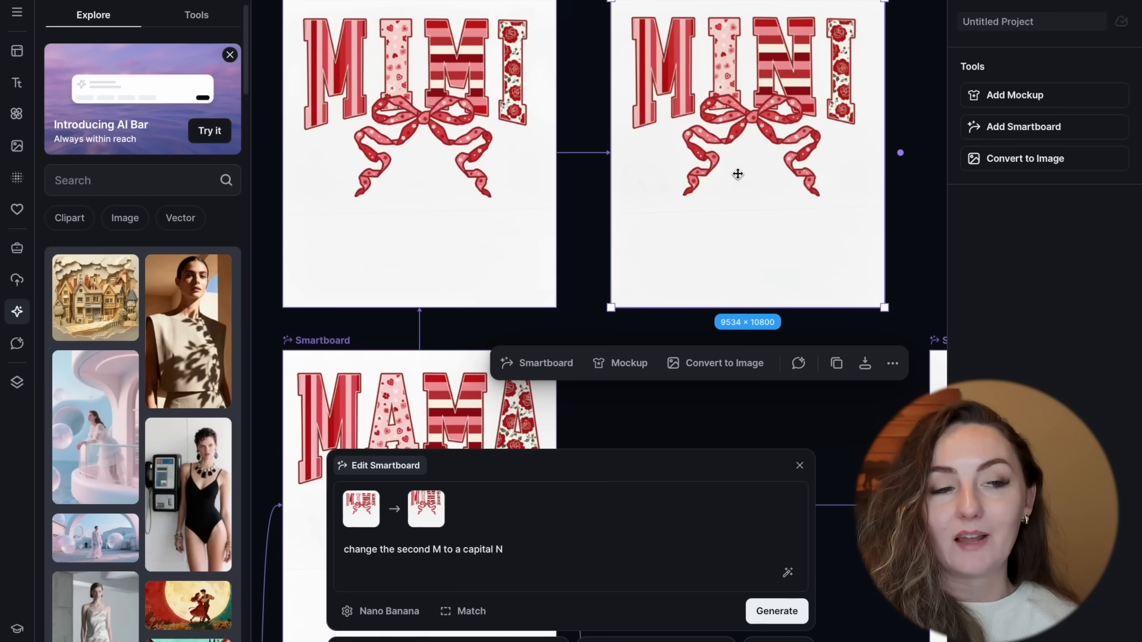
scroll(737, 173, "up", 8)
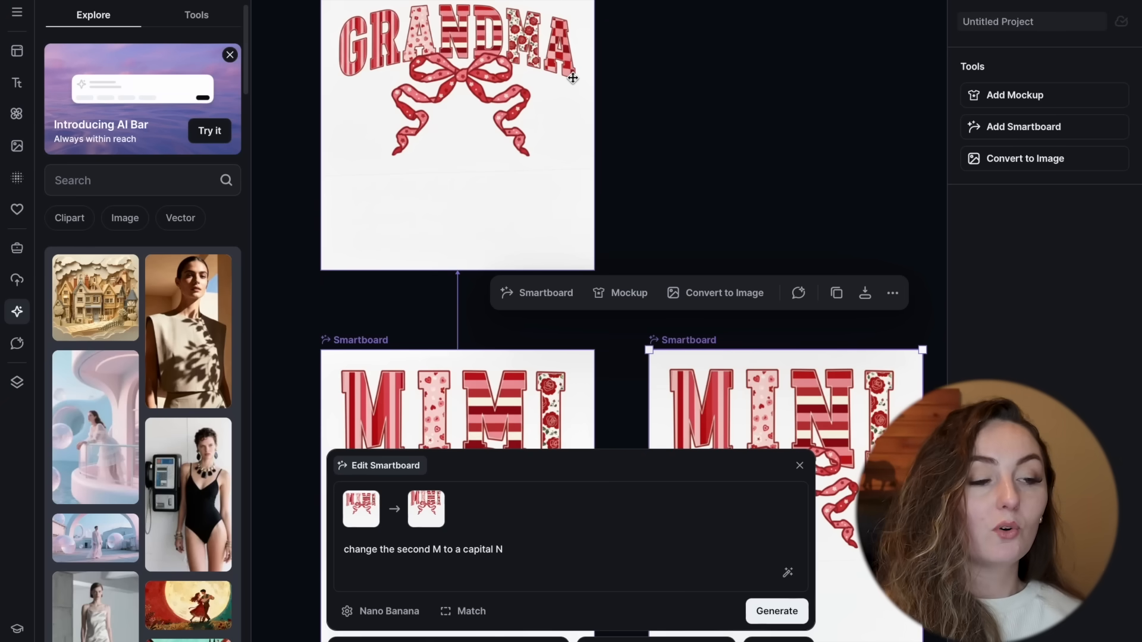
scroll(573, 78, "down", 4)
scroll(572, 78, "left", 3)
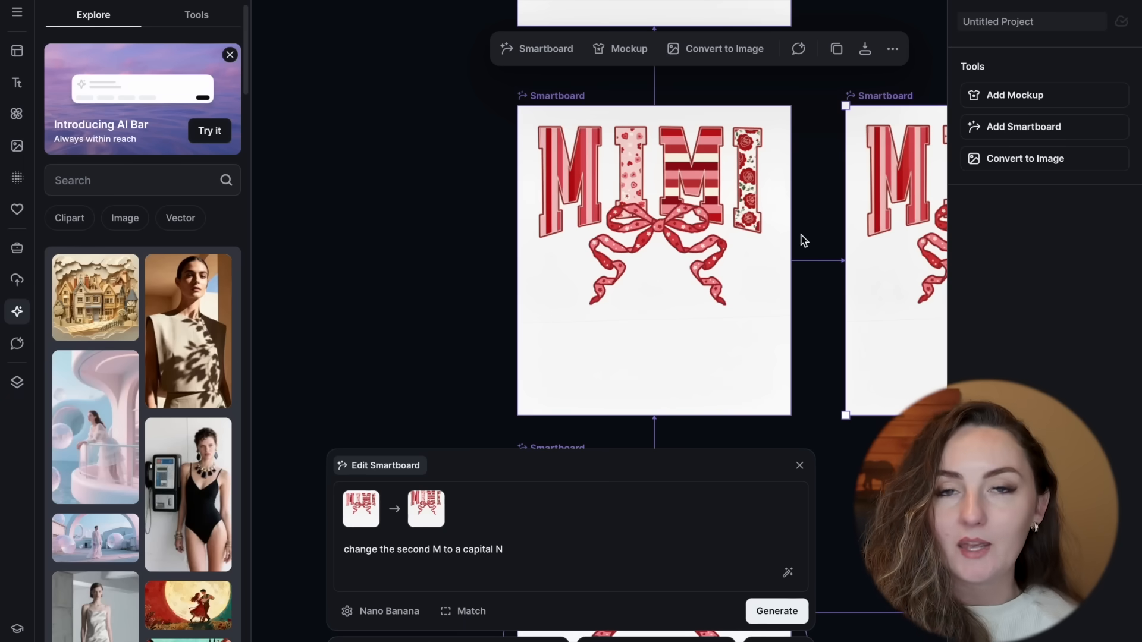
Step: Examine the AUNTIE and TEACH Valentine's Smartboards and the shamrock version of the MAMA design
scroll(803, 240, "down", 7)
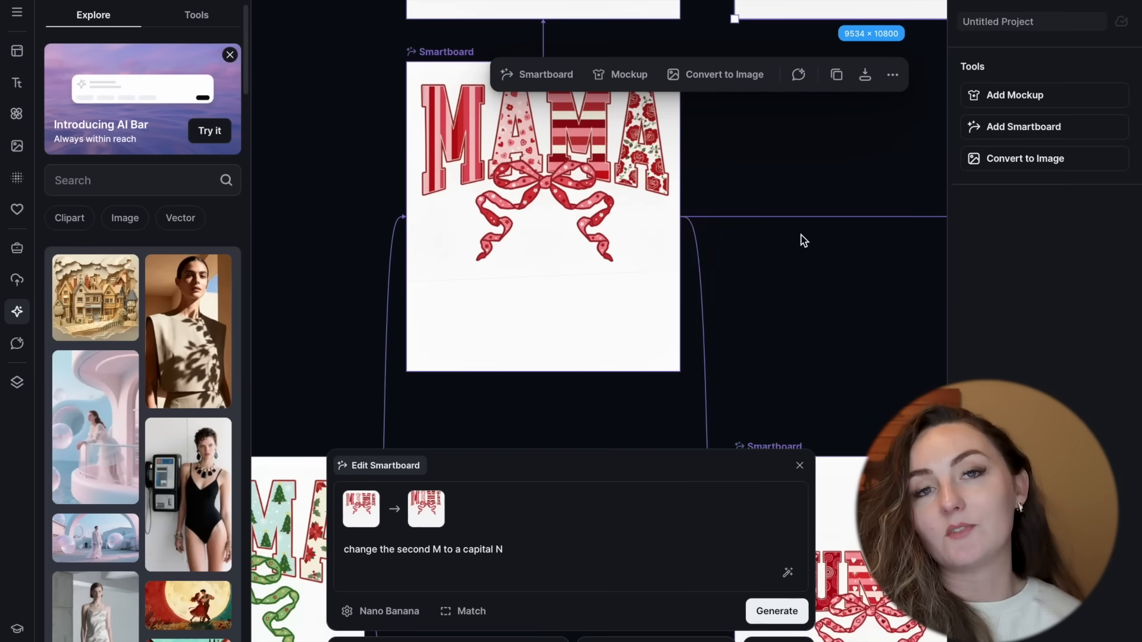
scroll(803, 240, "down", 5)
scroll(803, 240, "right", 3)
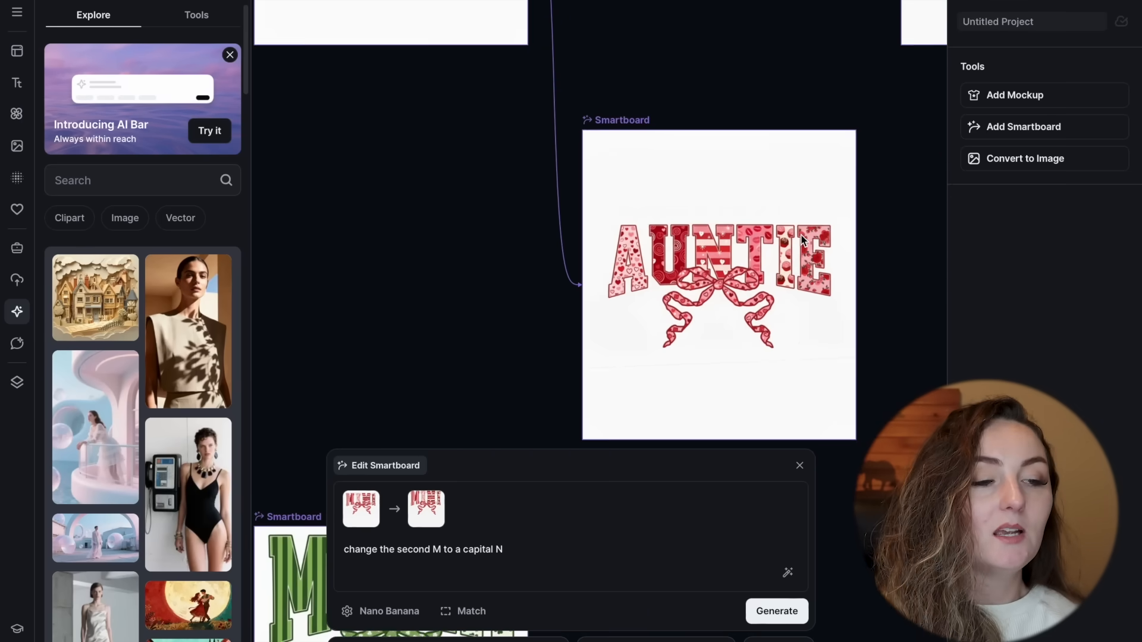
scroll(780, 327, "up", 3)
scroll(779, 328, "right", 2)
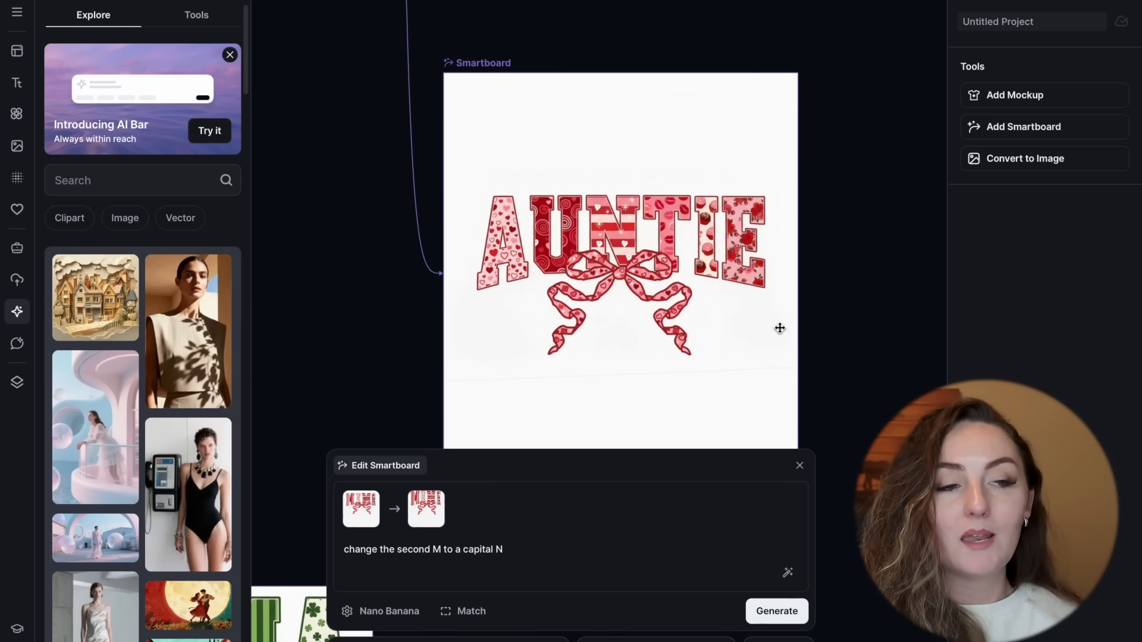
scroll(779, 328, "up", 8)
scroll(779, 329, "right", 4)
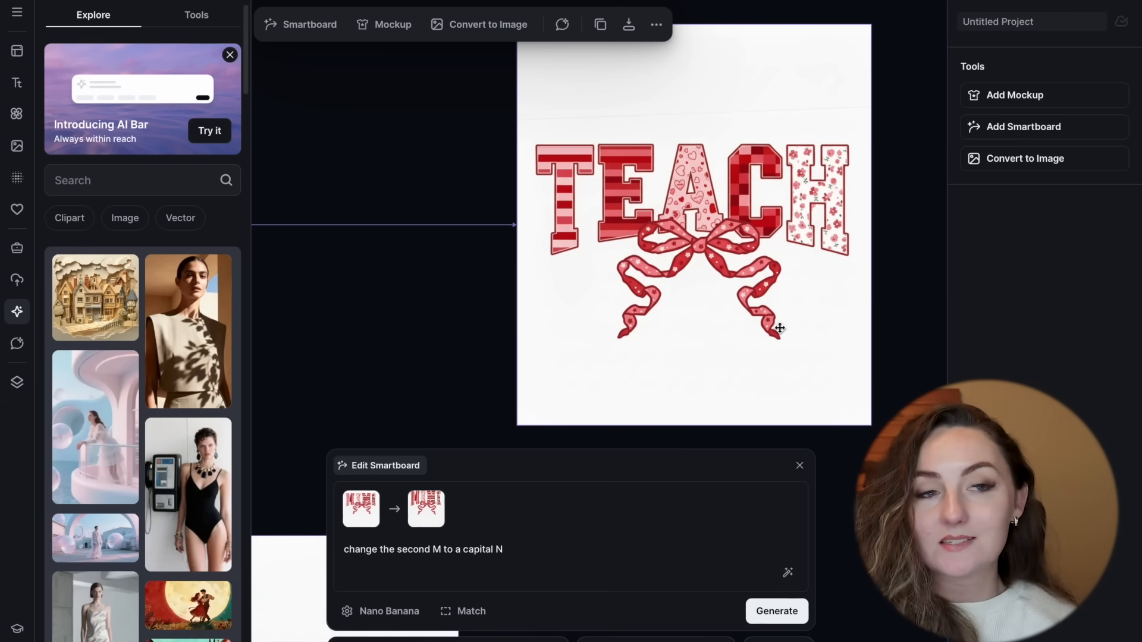
scroll(780, 329, "down", 10)
scroll(779, 328, "left", 5)
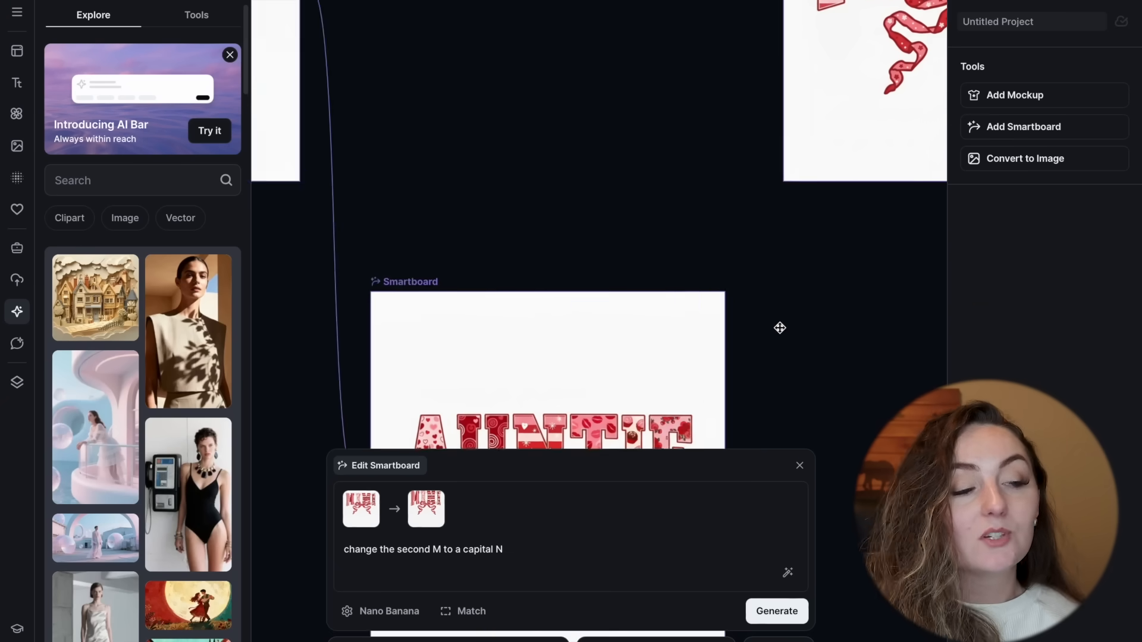
scroll(779, 328, "down", 6)
scroll(779, 328, "left", 2)
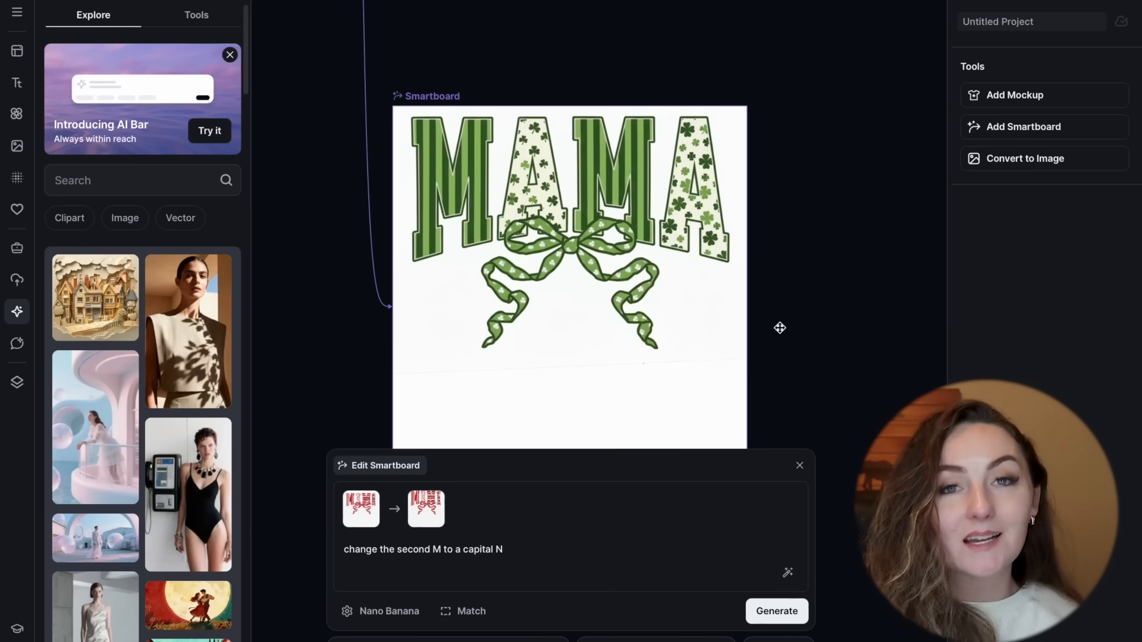
left_click(661, 294)
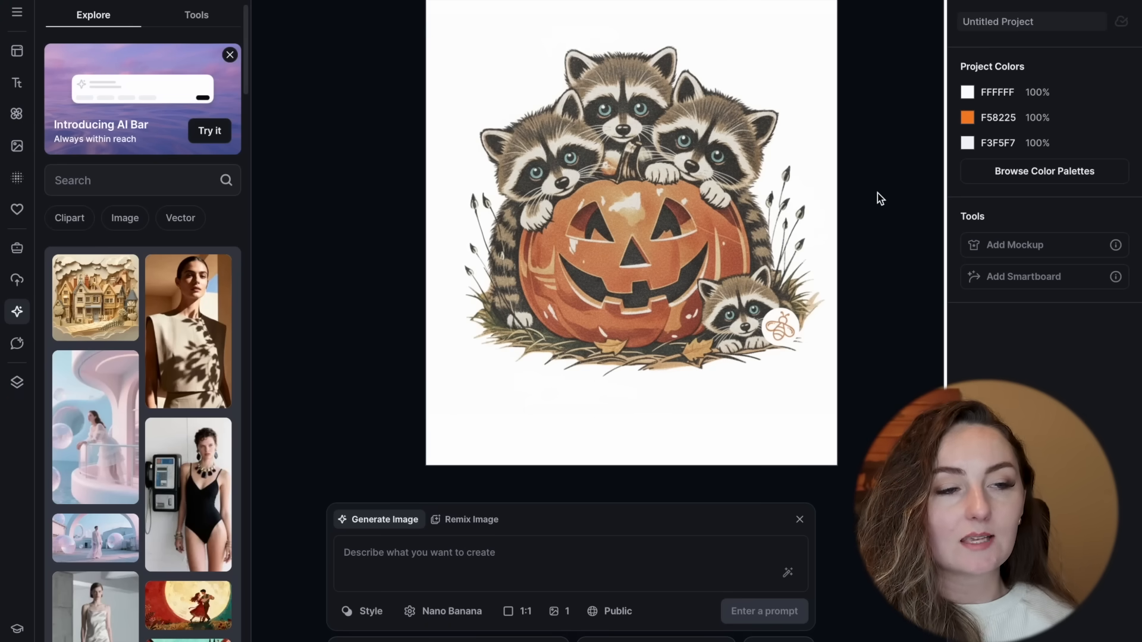
Step: Compare the raccoon pumpkin artboard with the kitten design's Valentine's and St. Patrick's Day versions
scroll(876, 192, "right", 10)
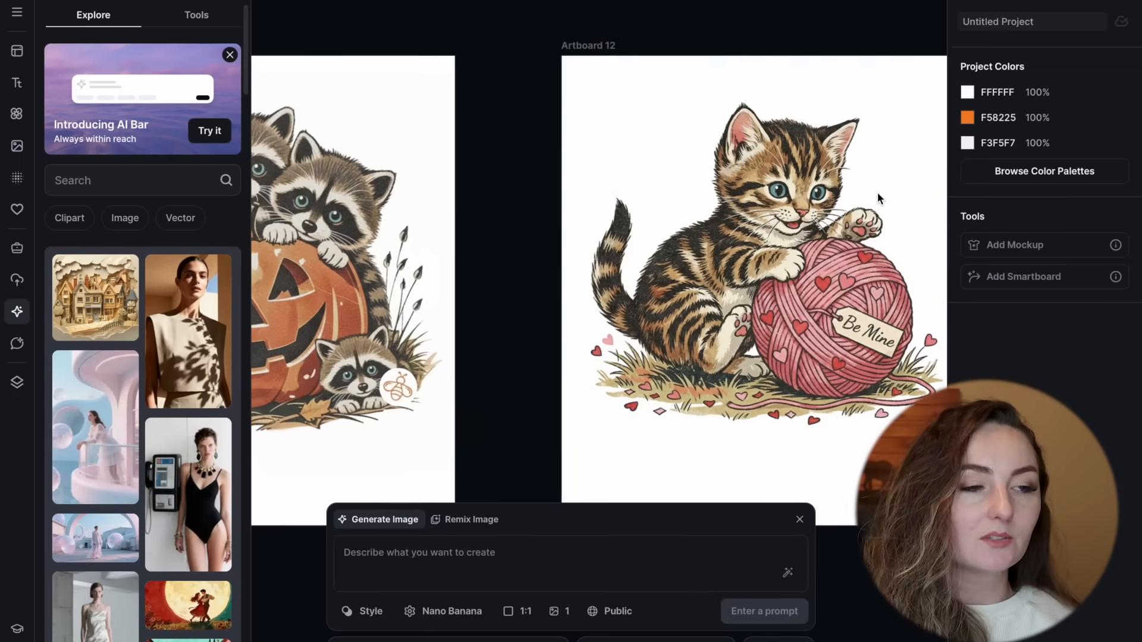
scroll(877, 193, "right", 2)
scroll(876, 193, "down", 1)
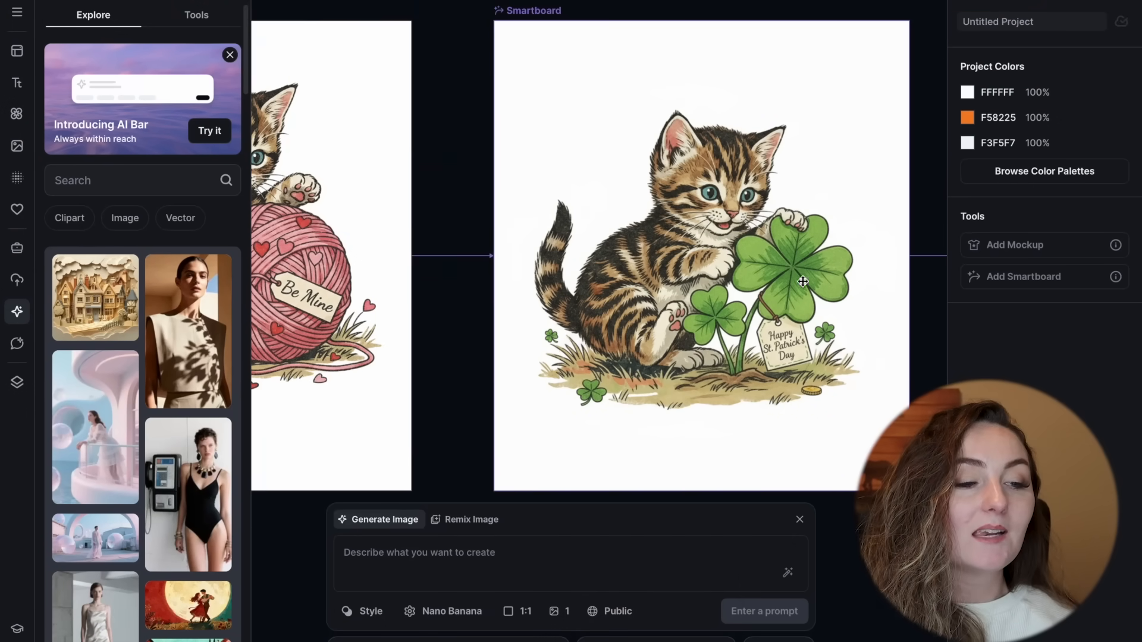
scroll(780, 364, "right", 10)
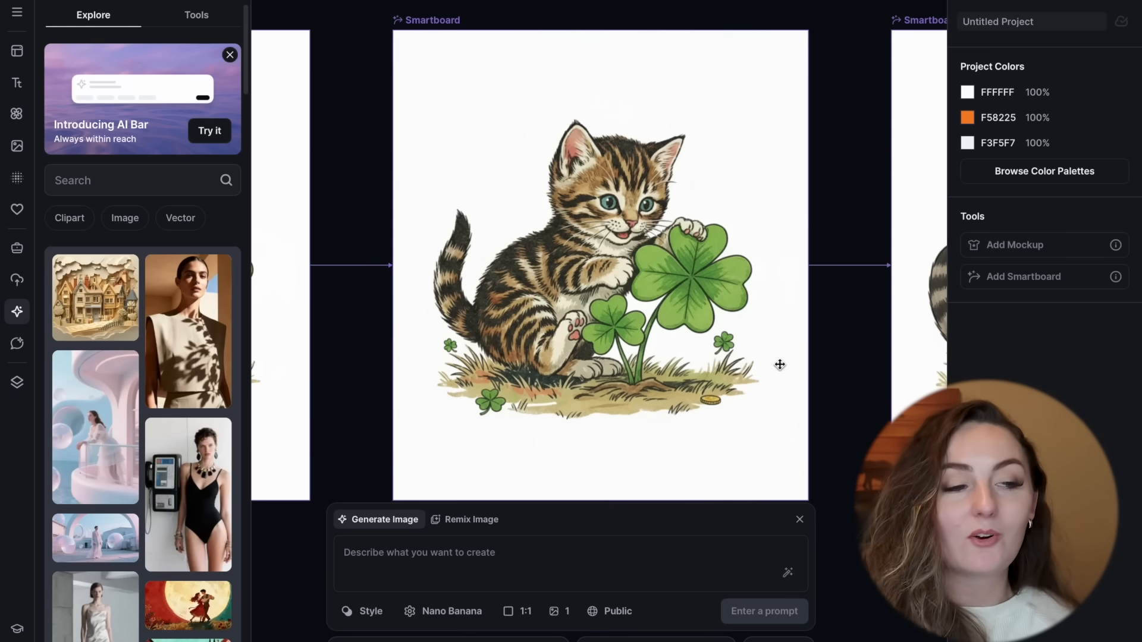
Step: Add a Smartboard to Artboard 15 with the Santa blowing a bubble
scroll(780, 365, "right", 10)
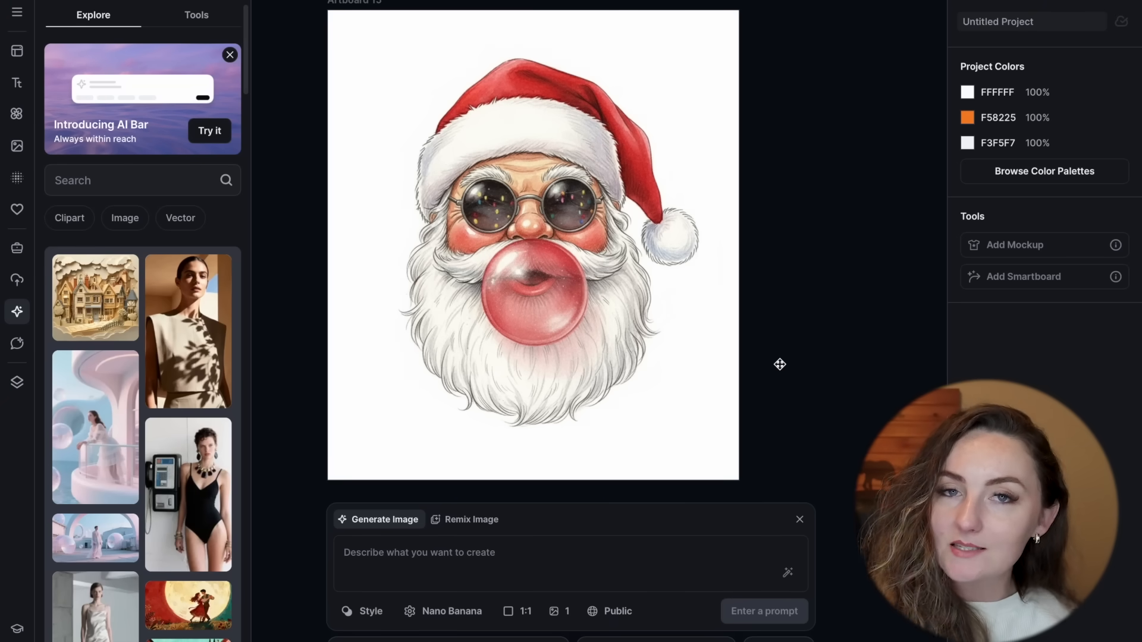
scroll(777, 365, "down", 1)
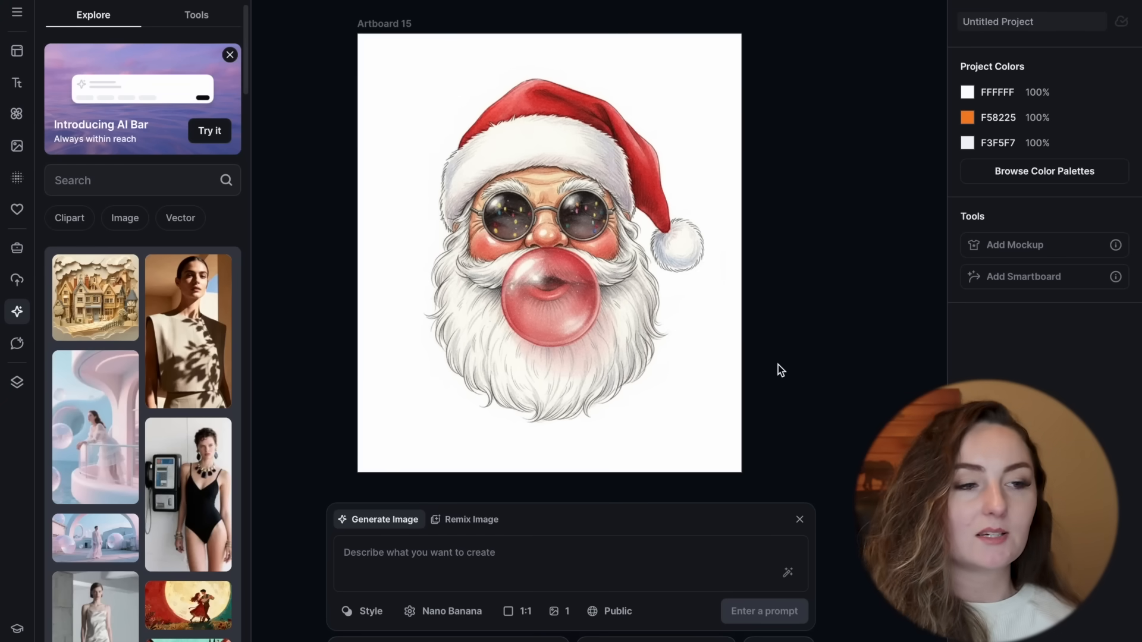
scroll(778, 366, "down", 2)
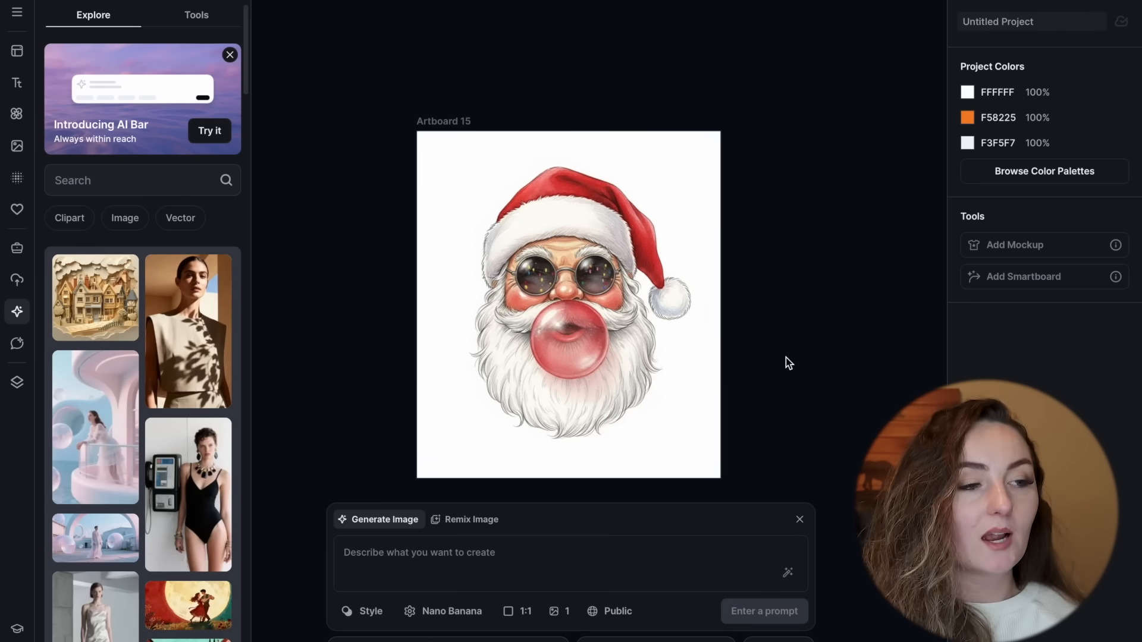
scroll(513, 175, "up", 3)
scroll(514, 176, "down", 1)
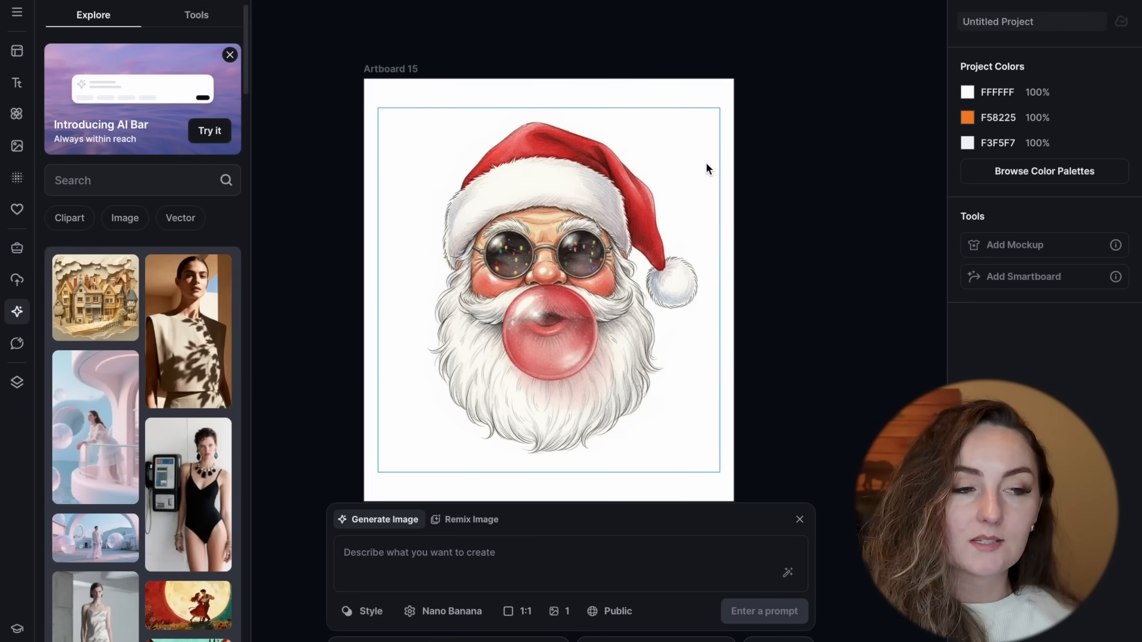
left_click(408, 67)
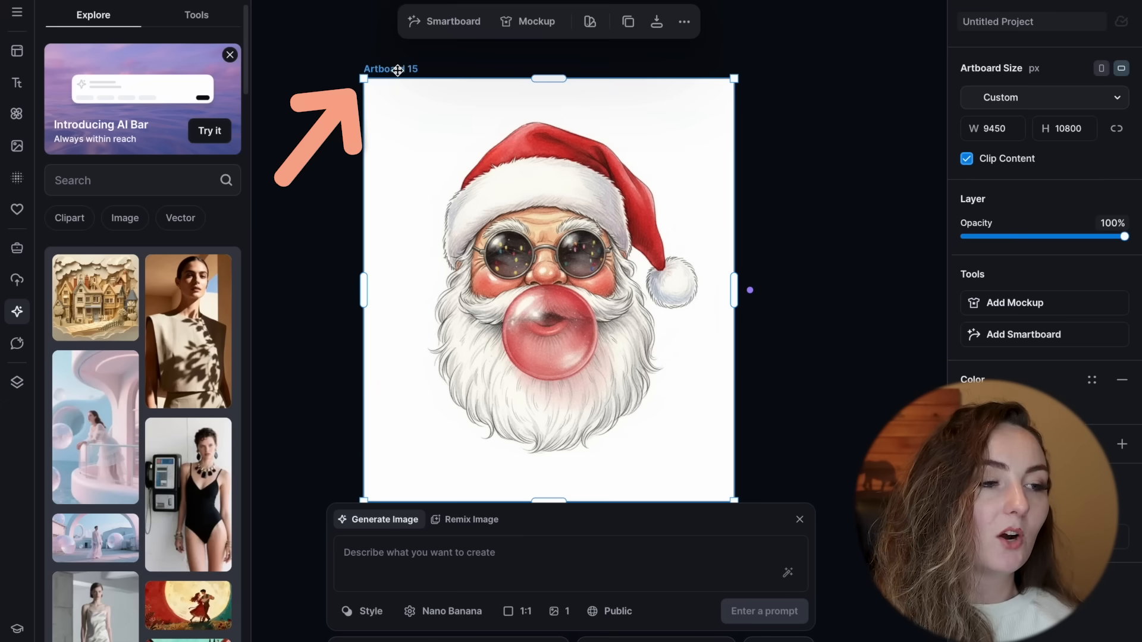
left_click(456, 24)
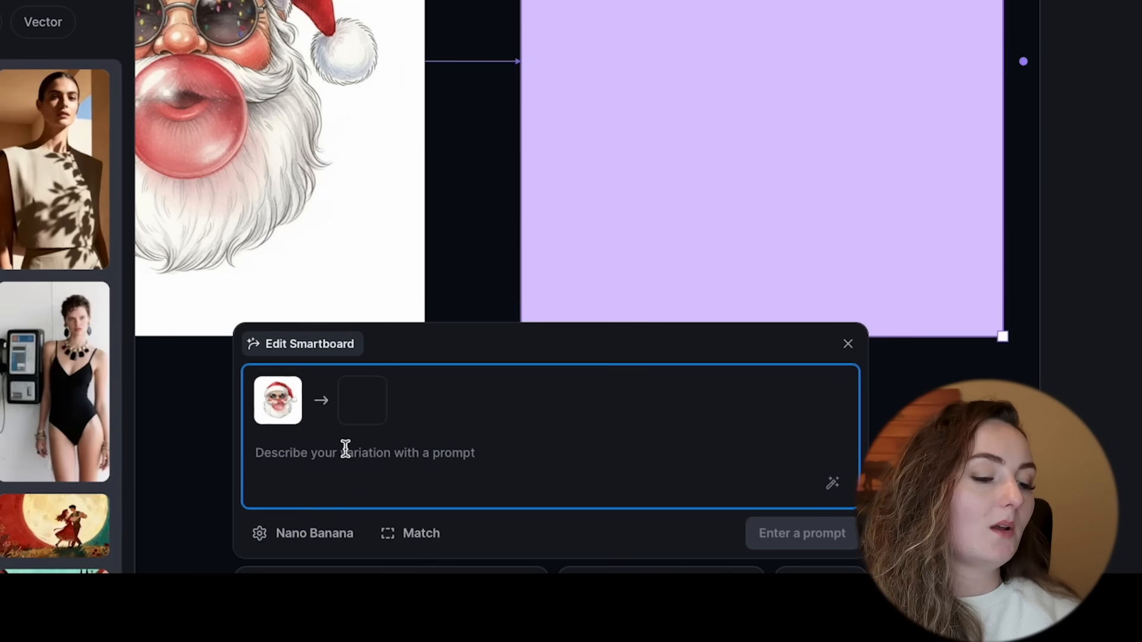
Step: Generate the Santa variation with the prompt "Make me a design in this style but of cupid in a valentines day design blowing a bubble"
type("Make me a desig")
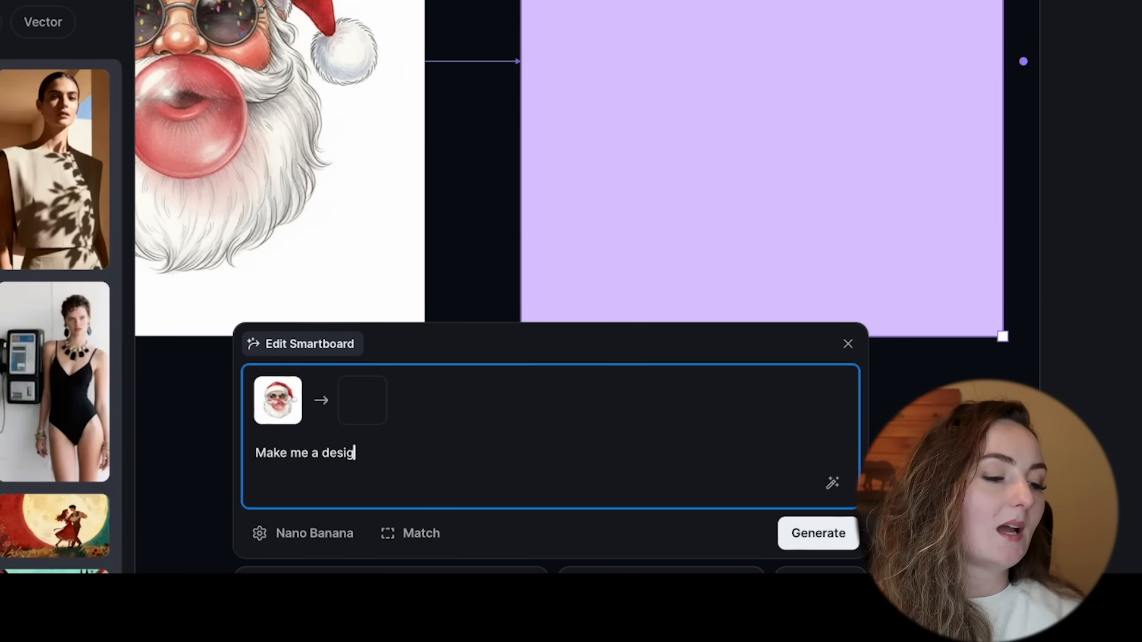
type("n in this sty")
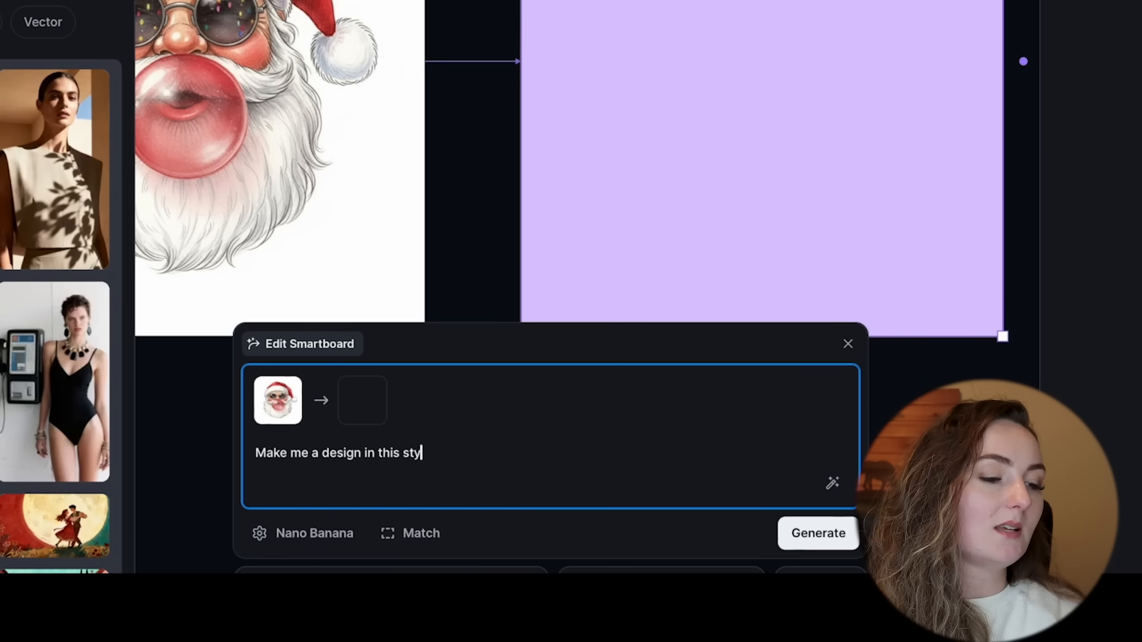
type("le but of cupi")
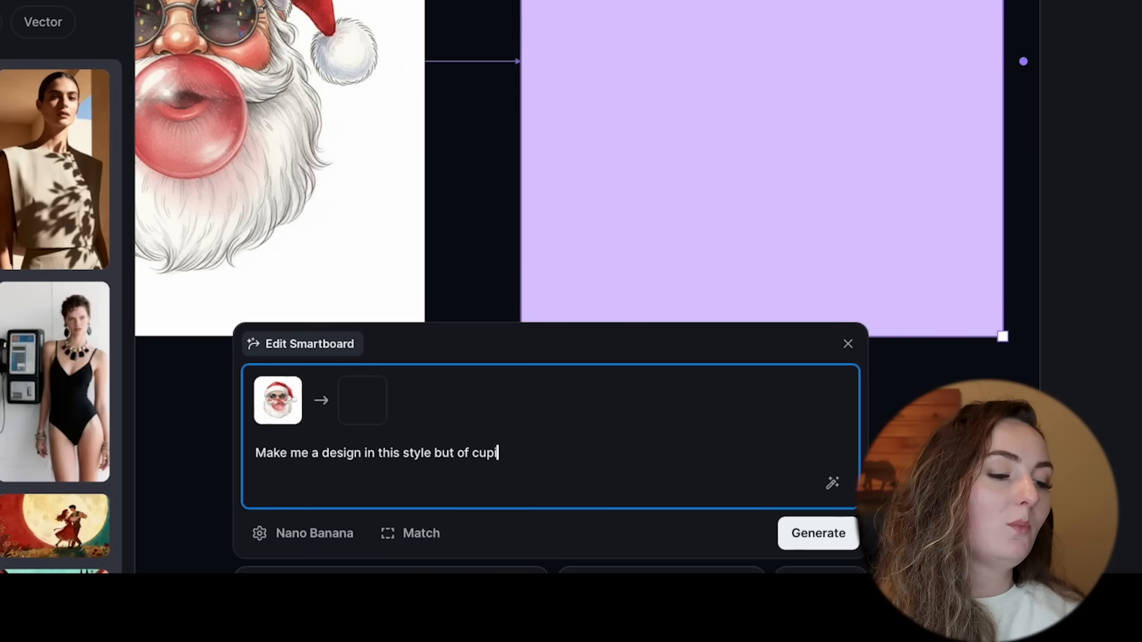
type("d in a vale")
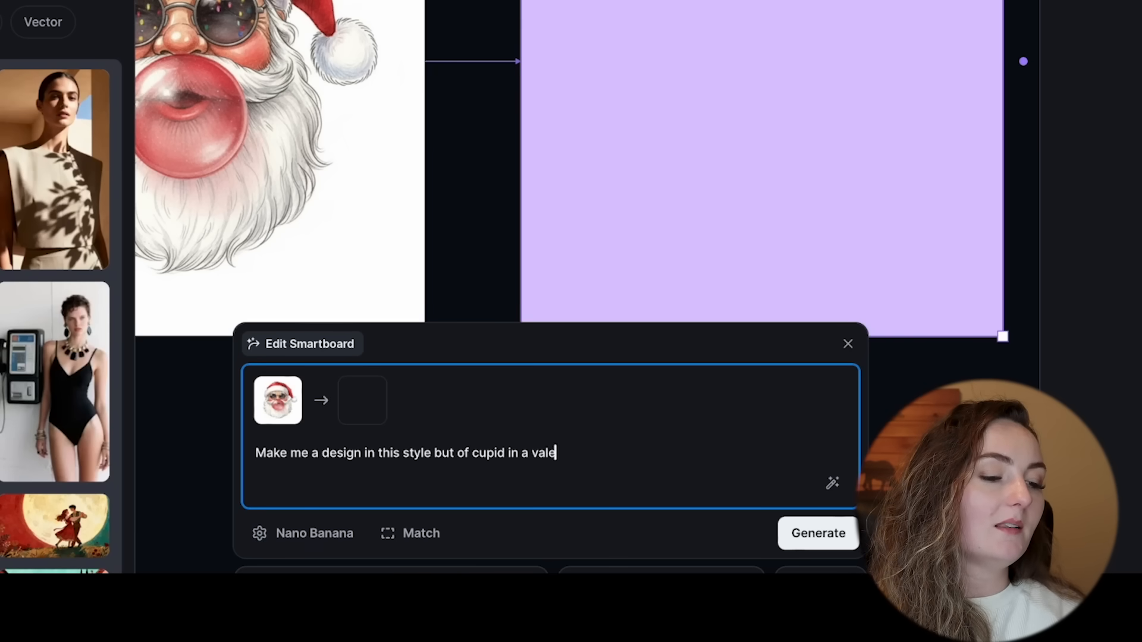
type("ntines day design blowing")
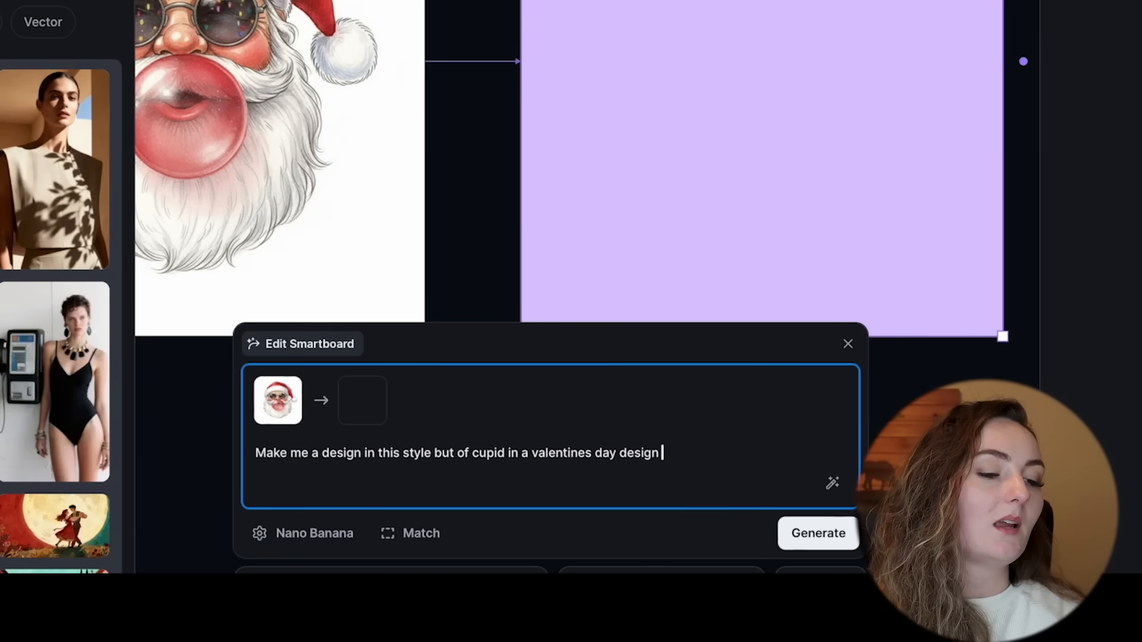
type(" a bubble")
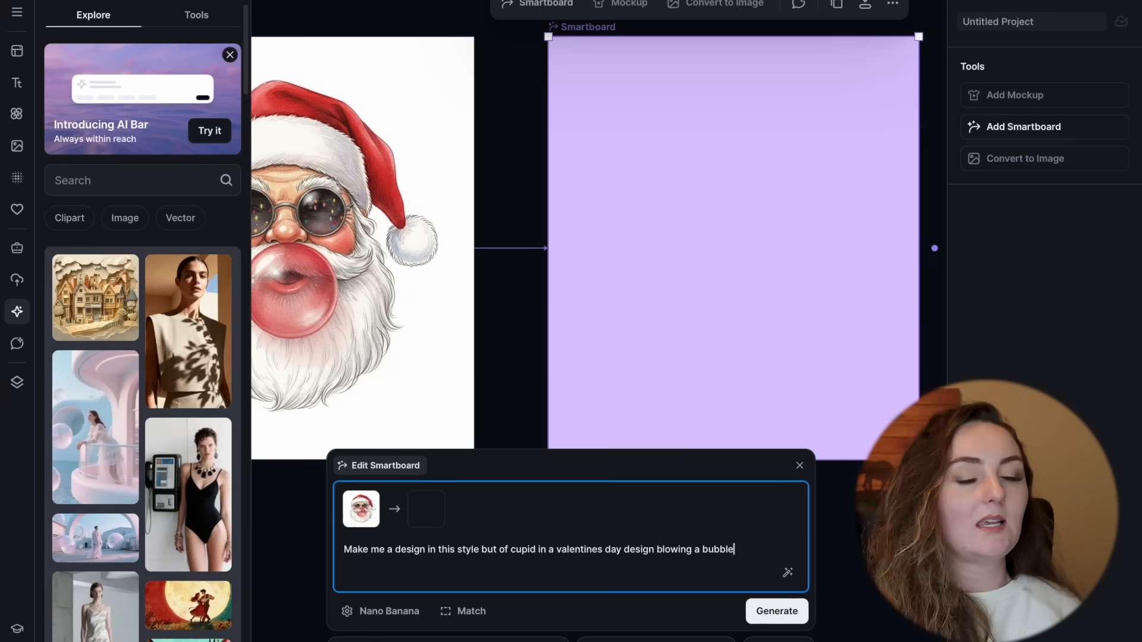
key("Return")
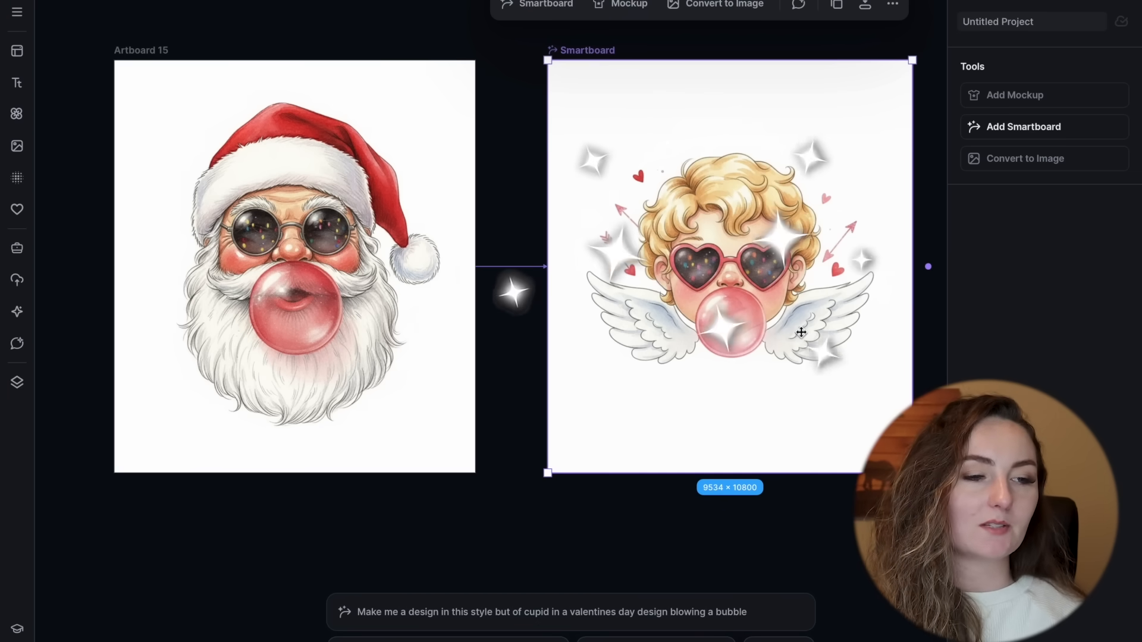
Step: Inspect the generated cupid design and add another Smartboard branching from it
scroll(802, 330, "up", 2)
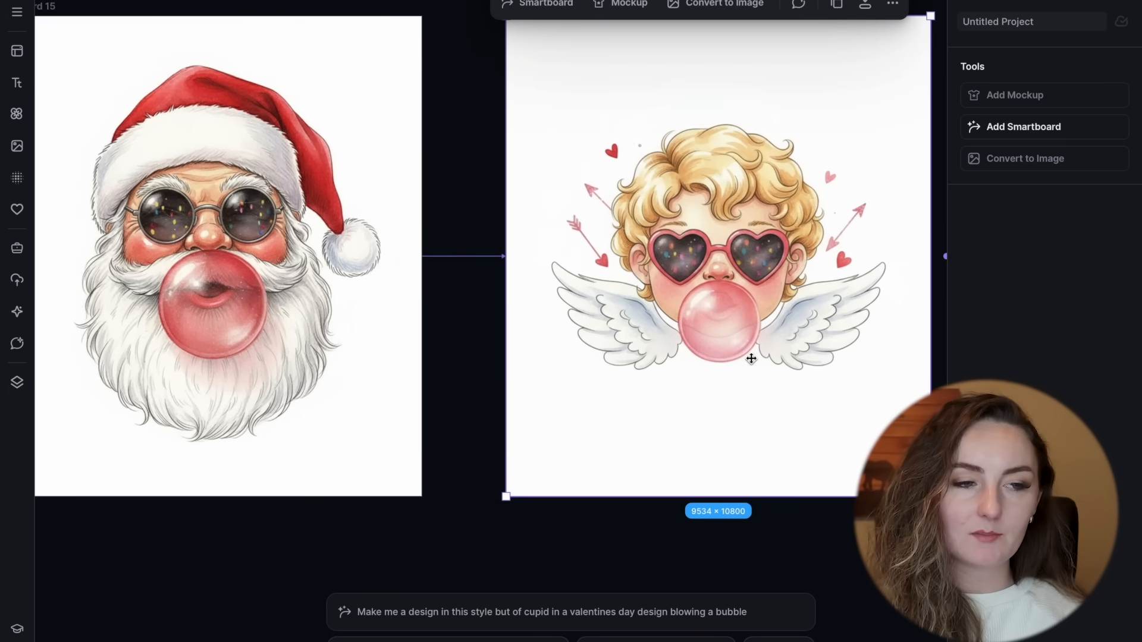
scroll(751, 359, "down", 3)
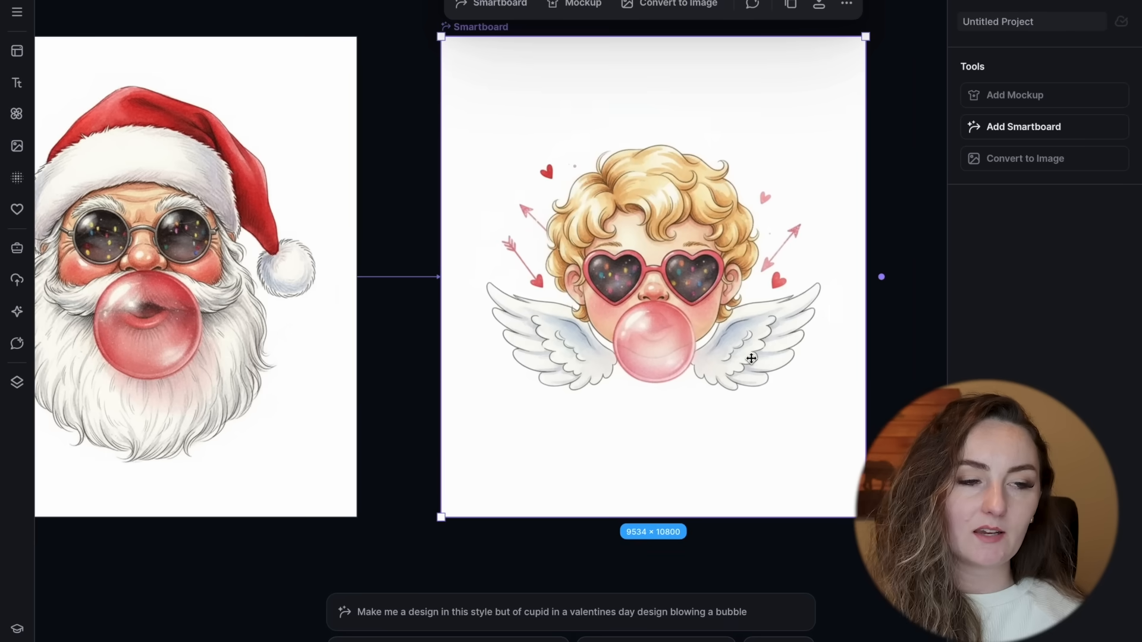
scroll(702, 346, "right", 4)
scroll(701, 346, "down", 1)
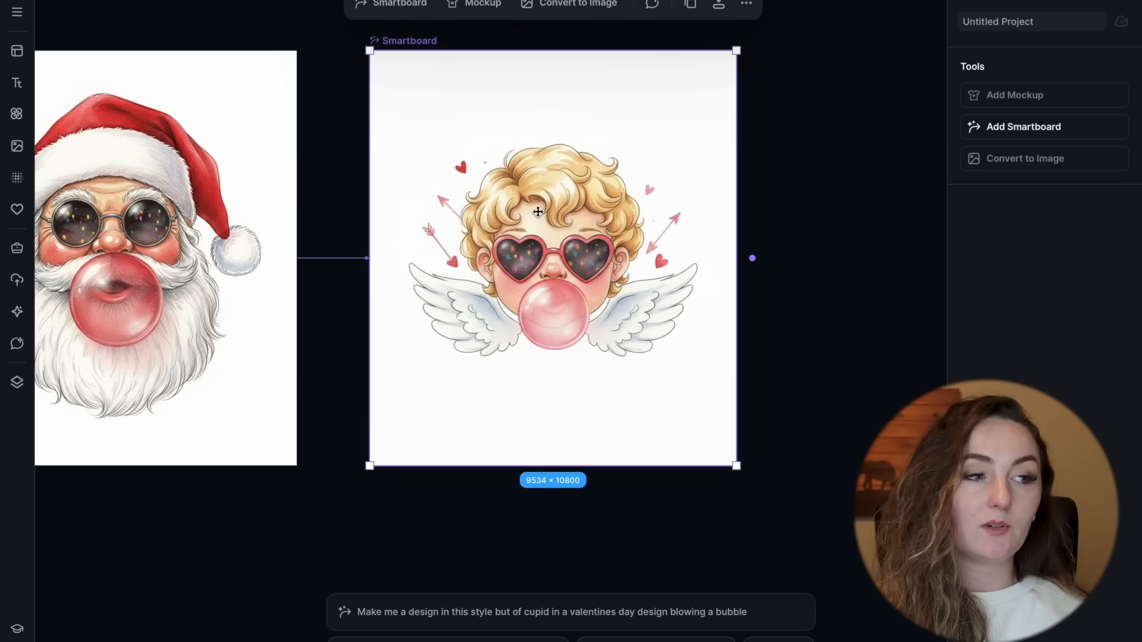
left_click(395, 7)
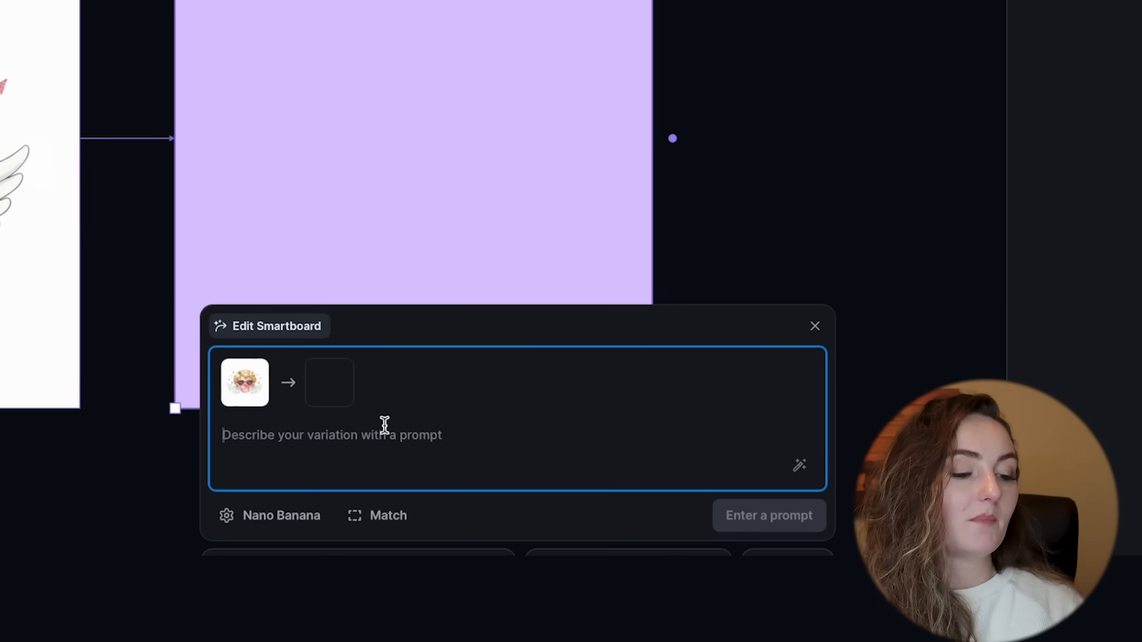
Step: Generate the cupid variation with the prompt "Make this a leprechaun blowing a bubble for a st patricks day design"
type("Make this a")
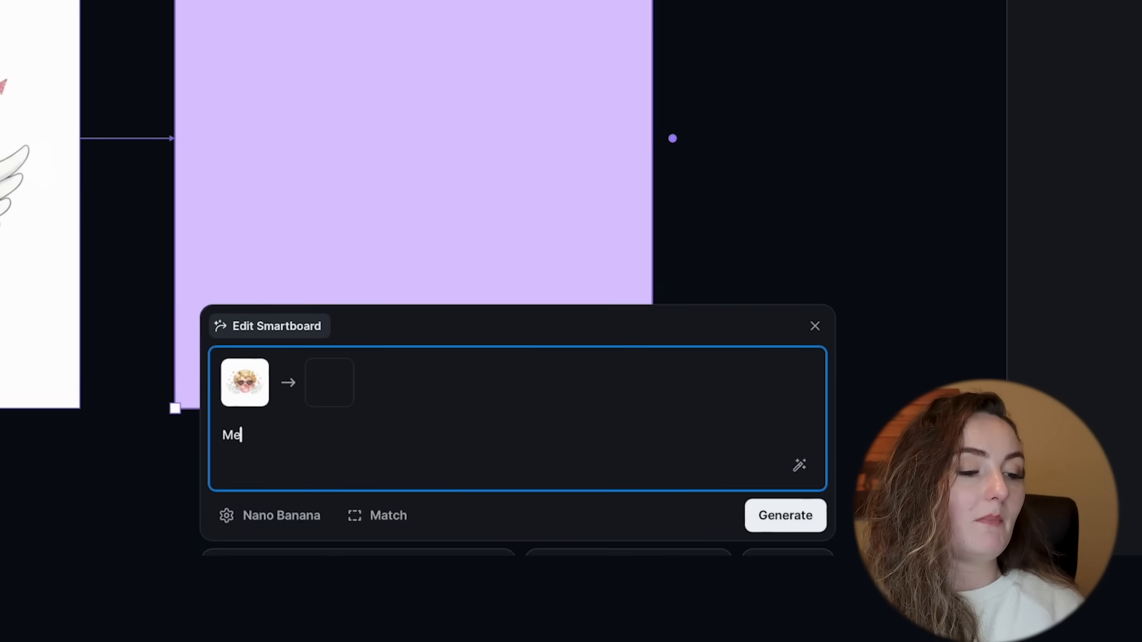
type(" leprex")
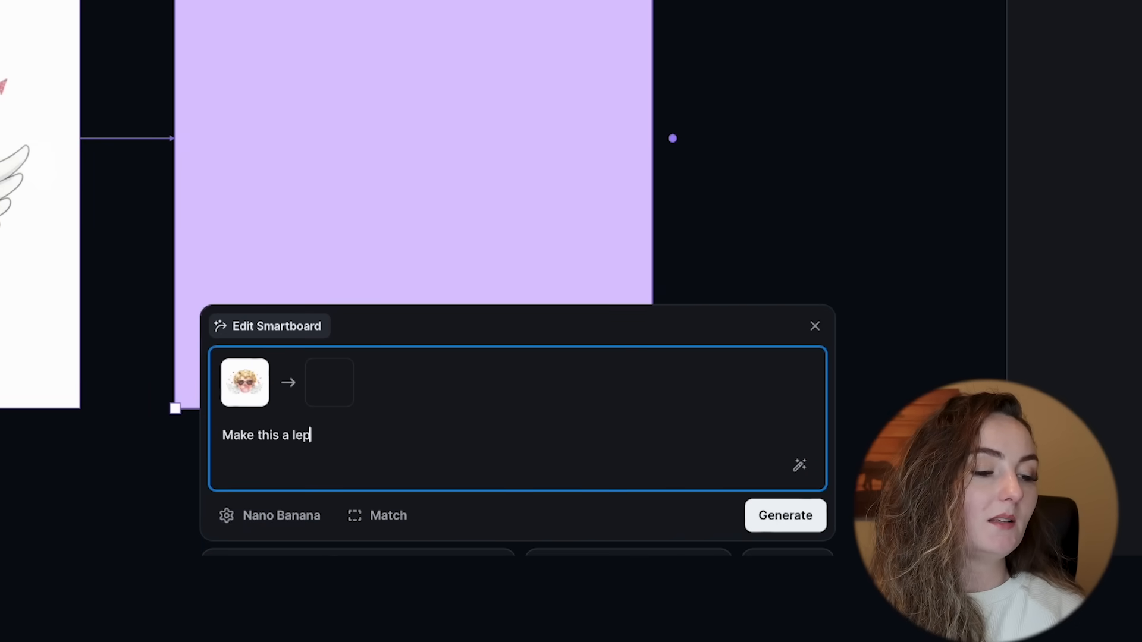
key("BackSpace")
type("chaun ")
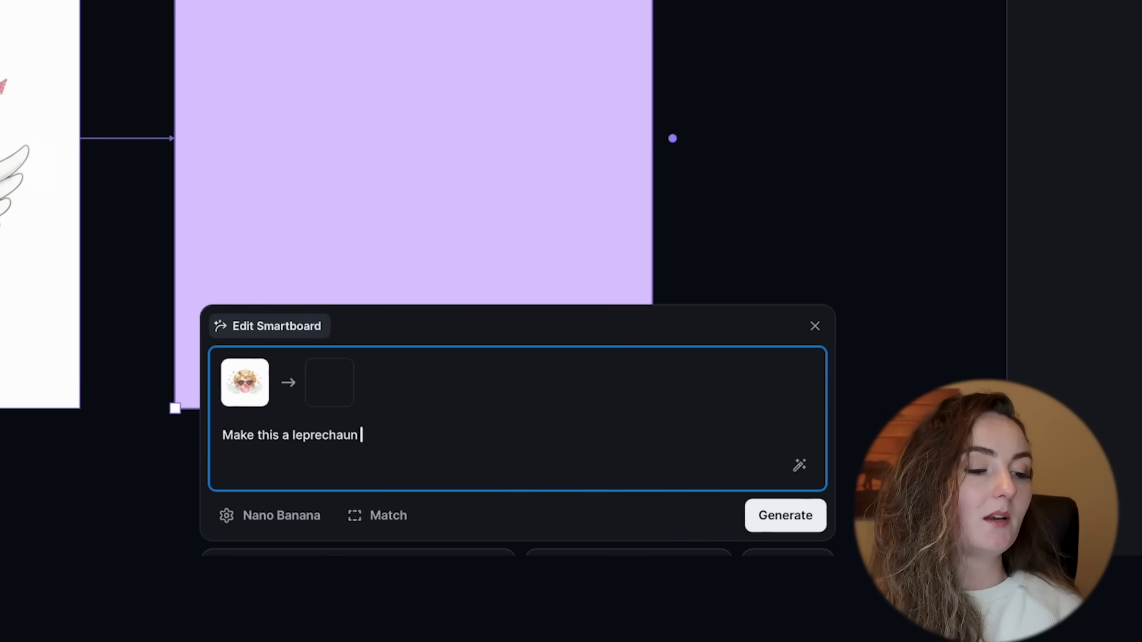
type("blowing a b")
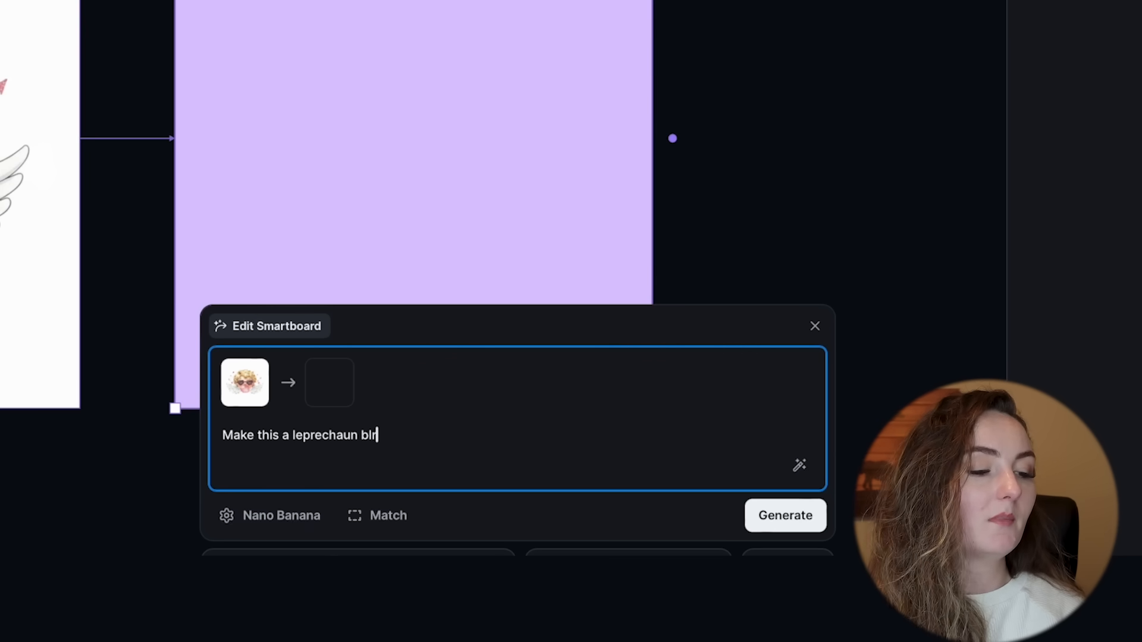
type("ubble for a st ")
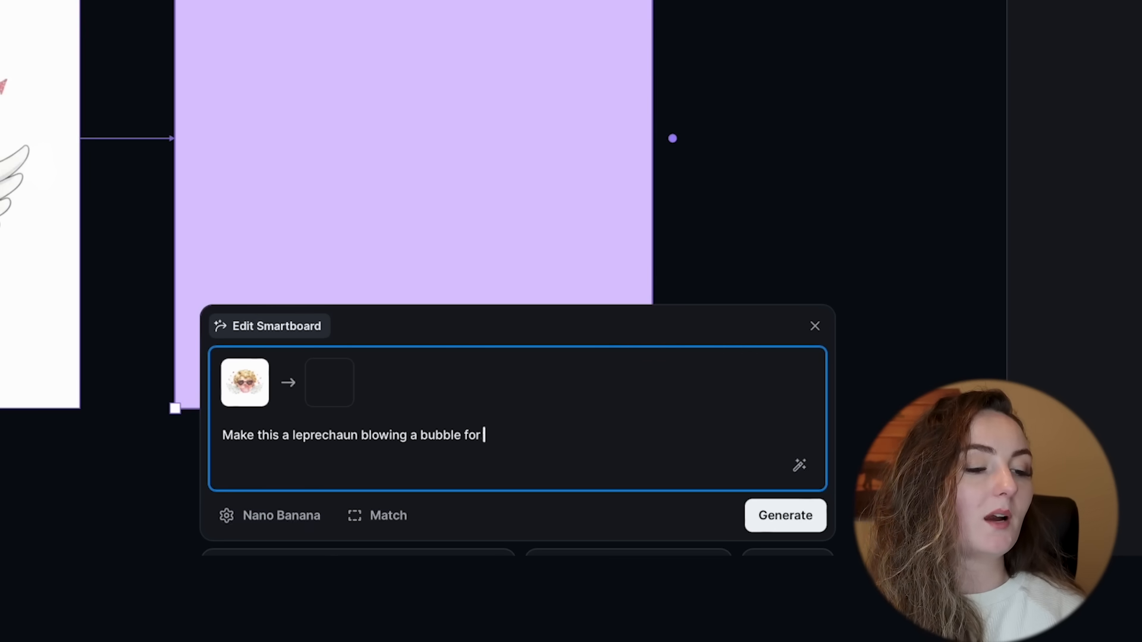
type("patricks day d")
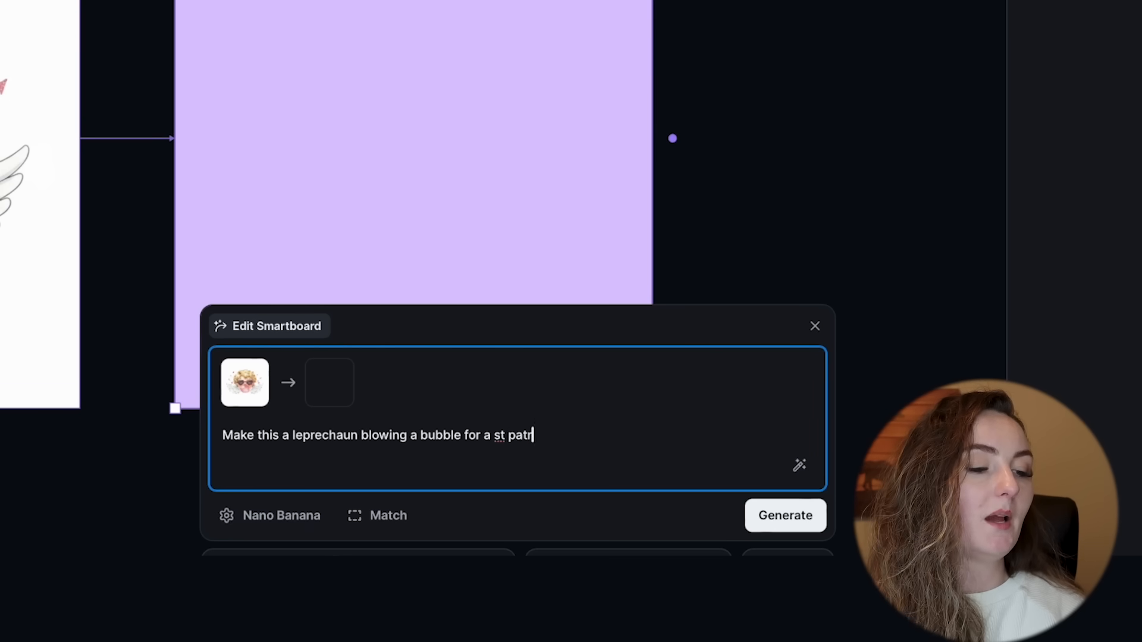
type("esign")
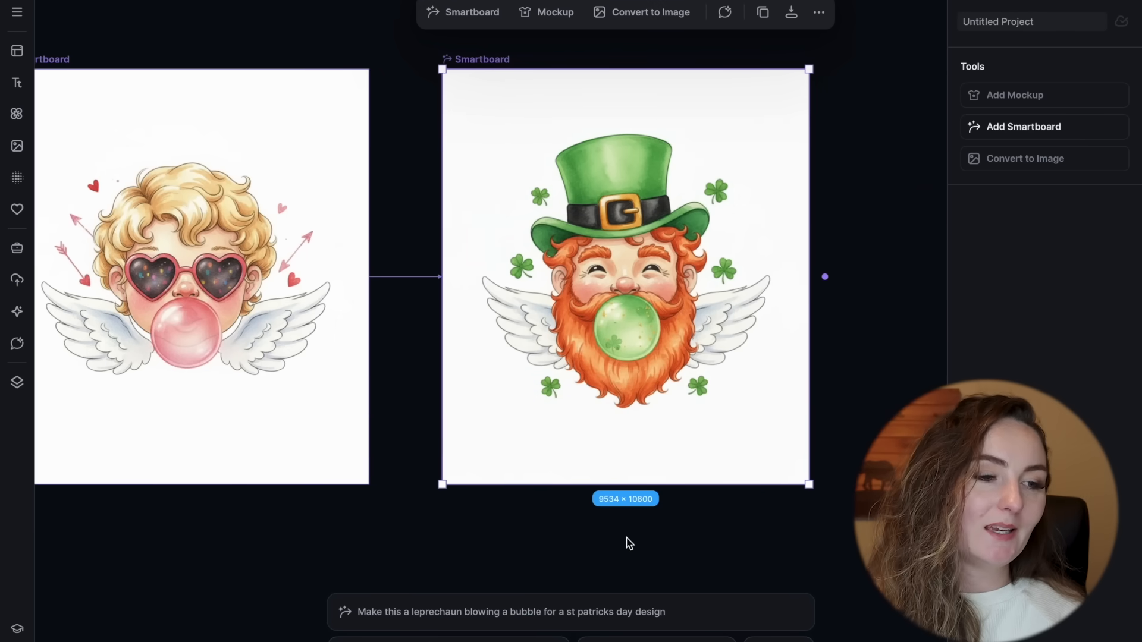
Step: Add a Smartboard to the leprechaun design and generate it with the prompt "make the bubble pink"
left_click(471, 17)
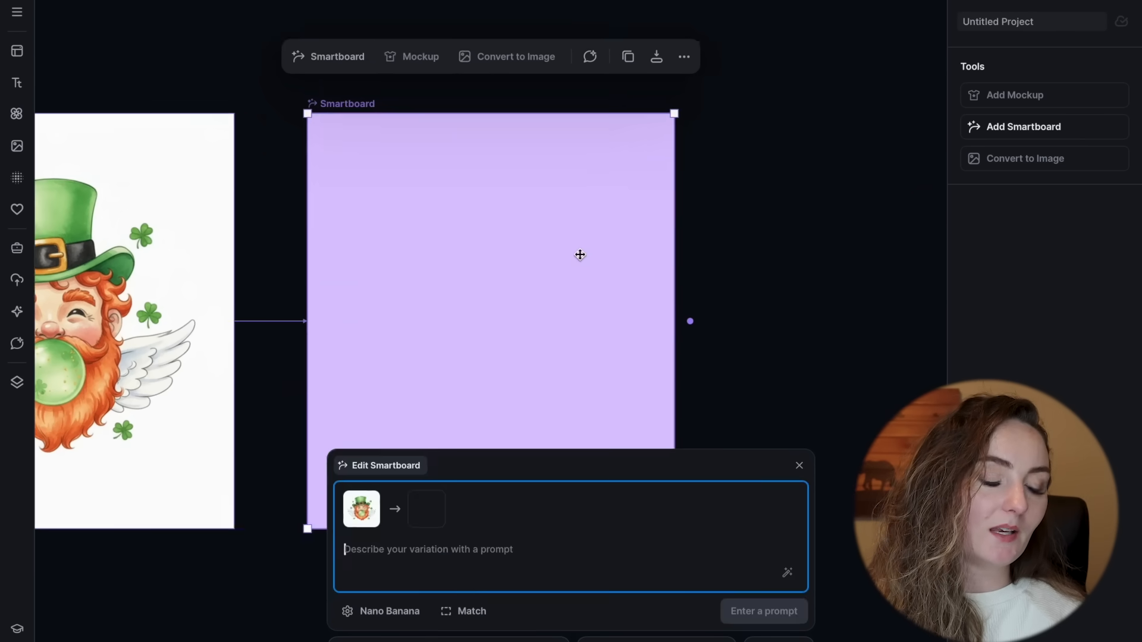
left_click(418, 540)
type("make the bubble pink")
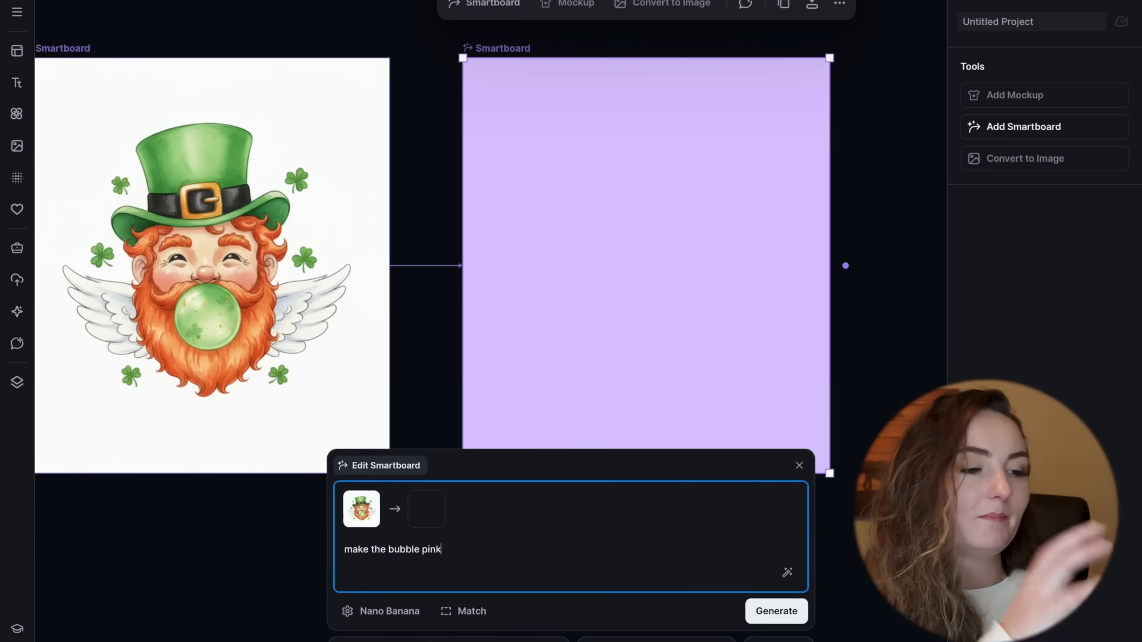
key("Return")
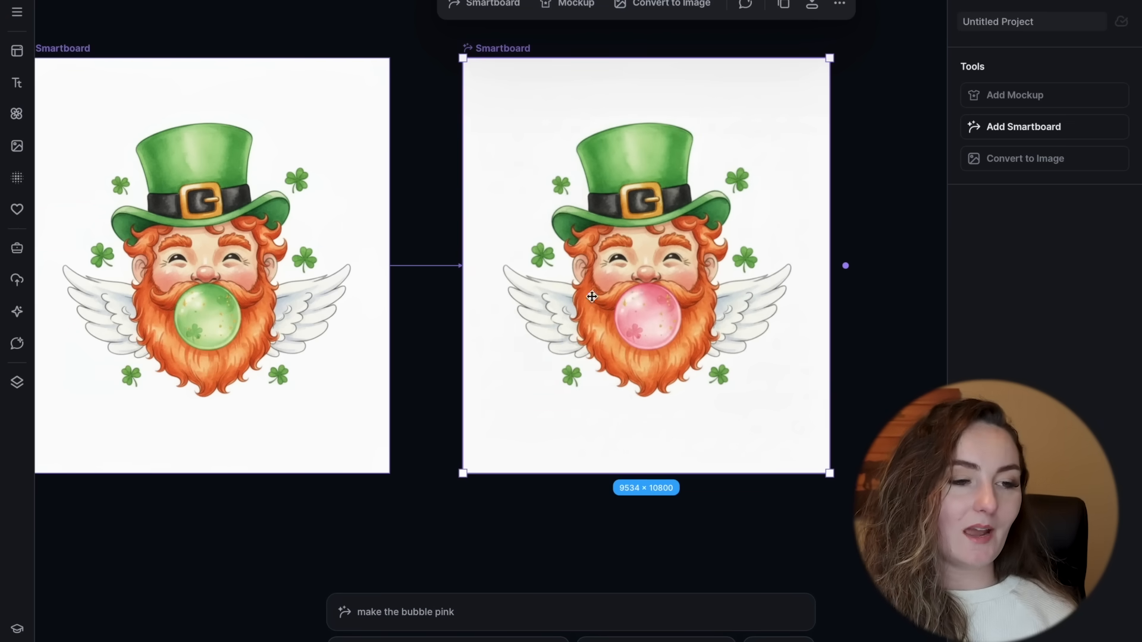
Step: Extend the newest leprechaun Smartboard's prompt to "make the bubble pink and take away the wings" and regenerate it
scroll(637, 292, "up", 3)
scroll(633, 297, "down", 4)
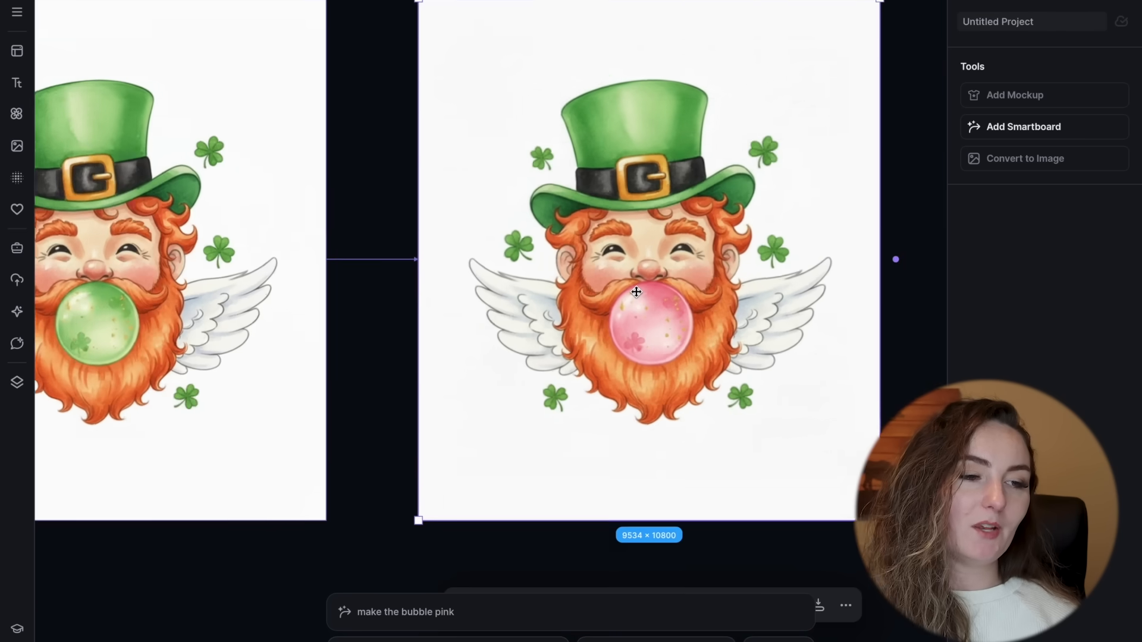
scroll(613, 304, "right", 4)
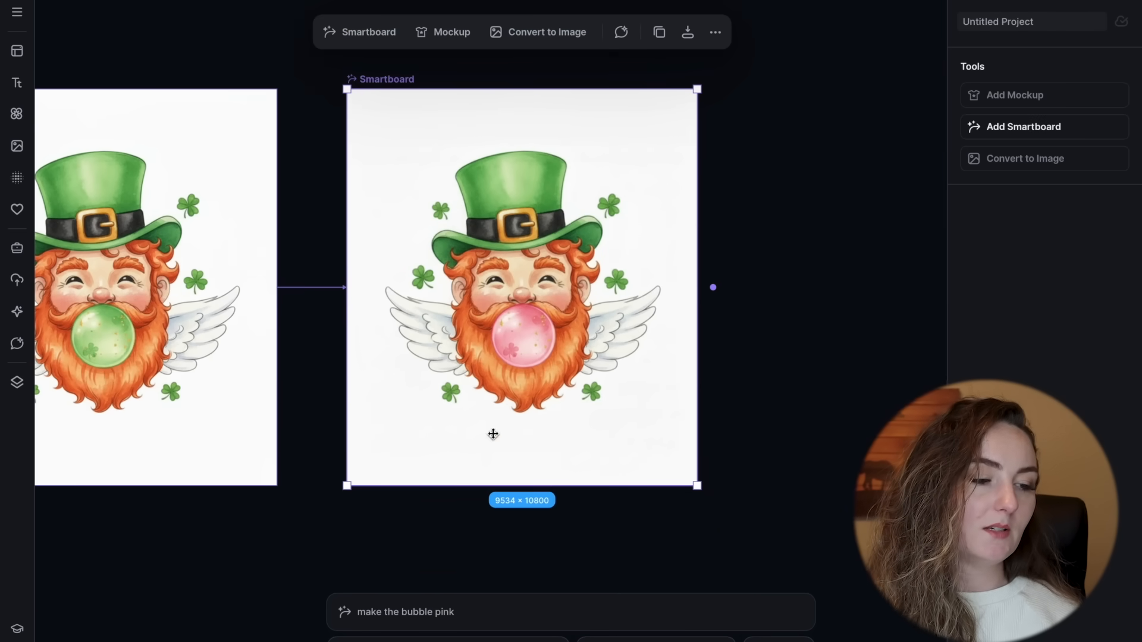
left_click(482, 612)
type("a")
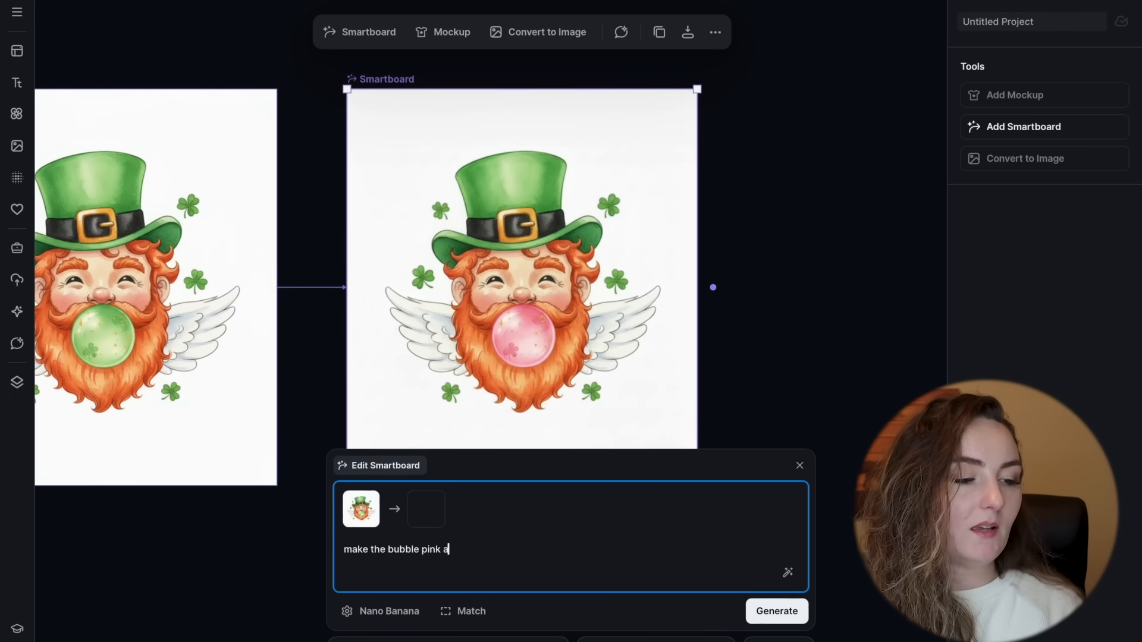
type("nd take away the wings")
key("Return")
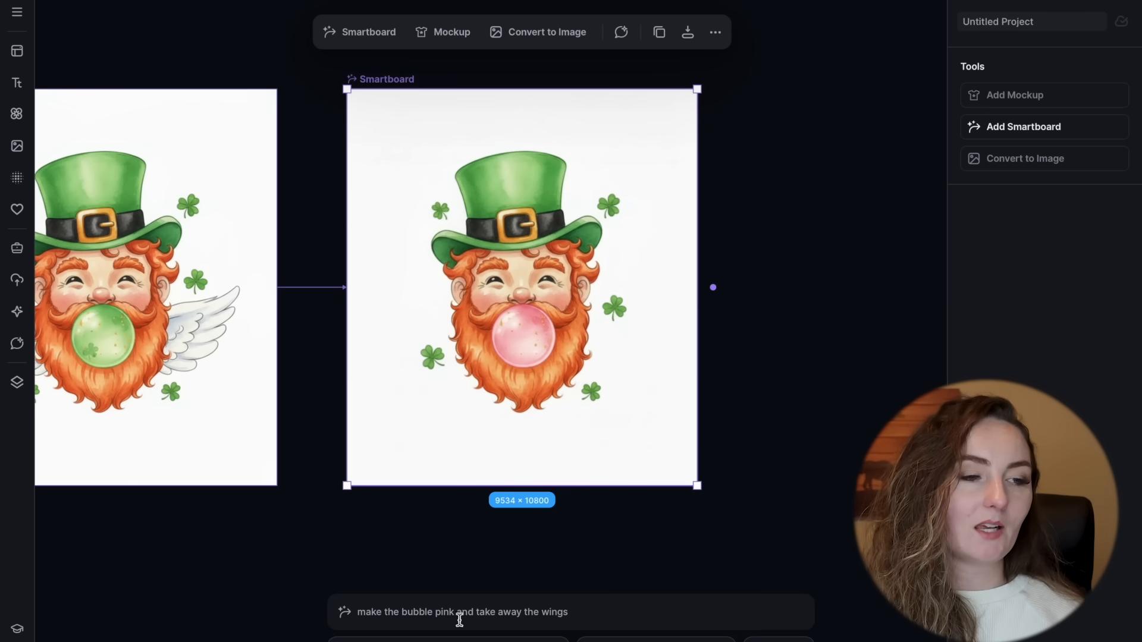
Step: Add a Smartboard to Artboard 8 with the Christmas tree topped by a red bow
scroll(537, 514, "up", 2)
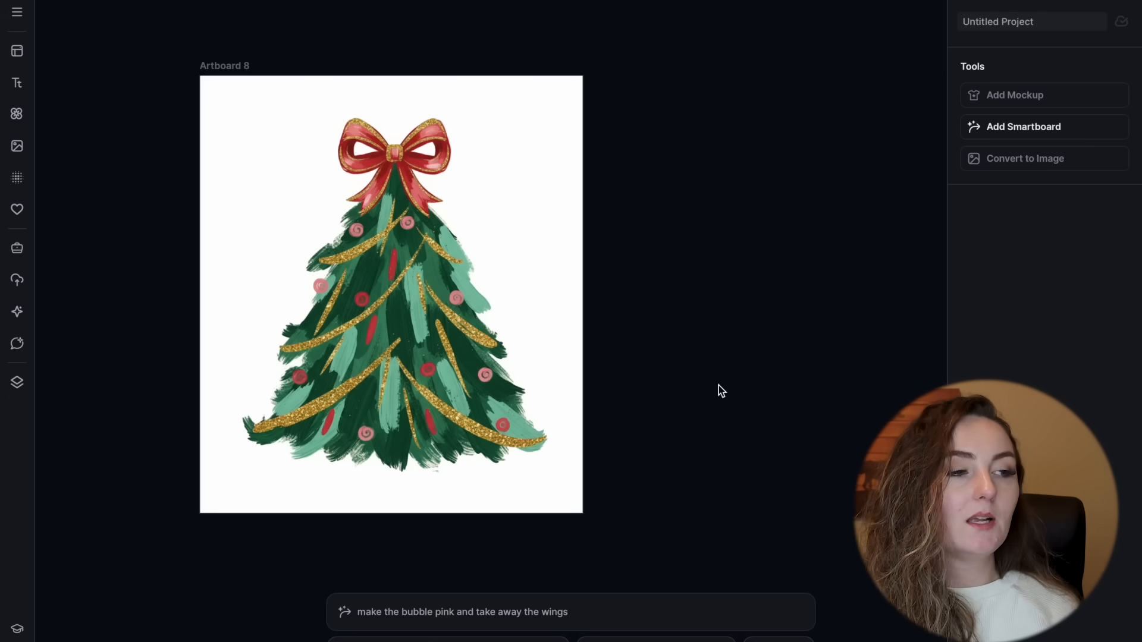
left_click(238, 66)
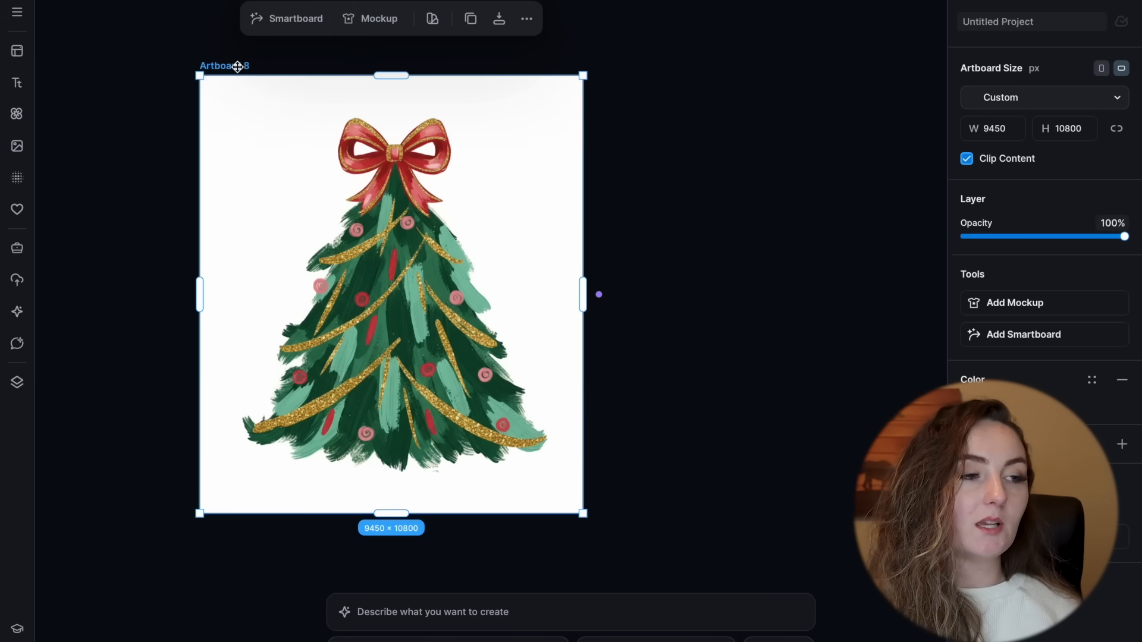
left_click(287, 26)
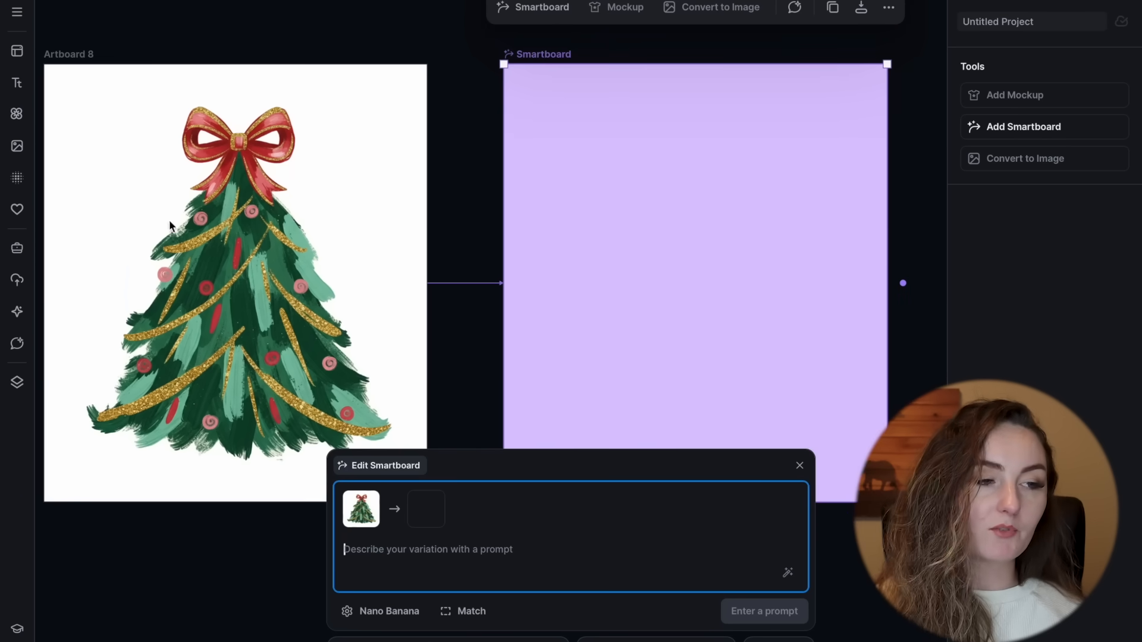
scroll(628, 182, "right", 1)
scroll(628, 182, "down", 1)
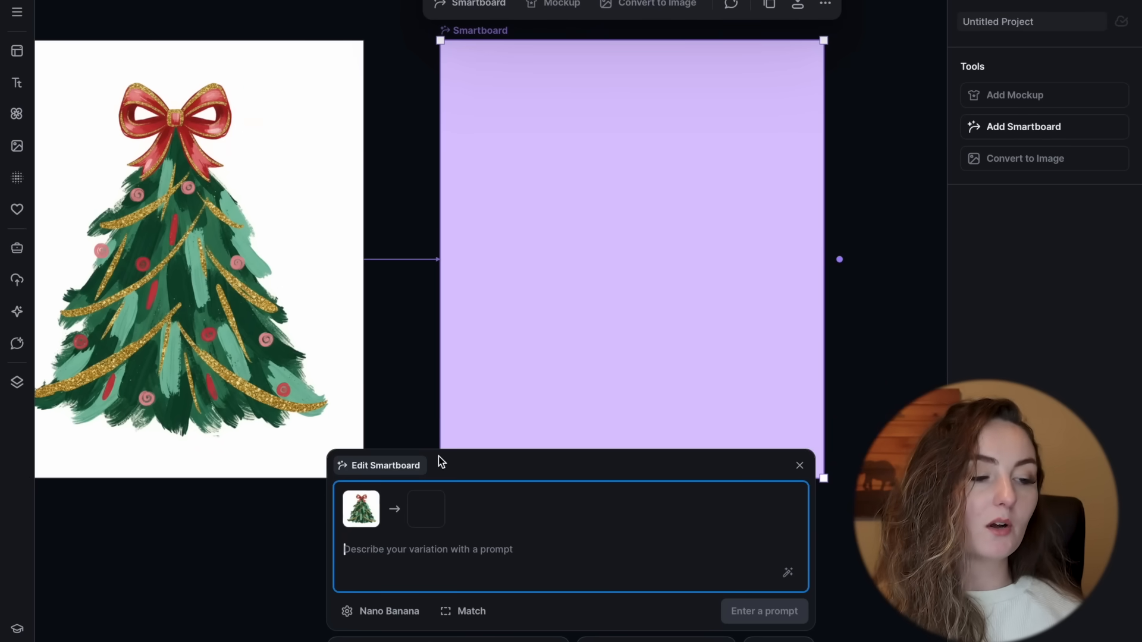
Step: Generate the Christmas tree variation with the prompt "make me a shamrock in the same design paint brush stroke style"
type("make me a shawmrock")
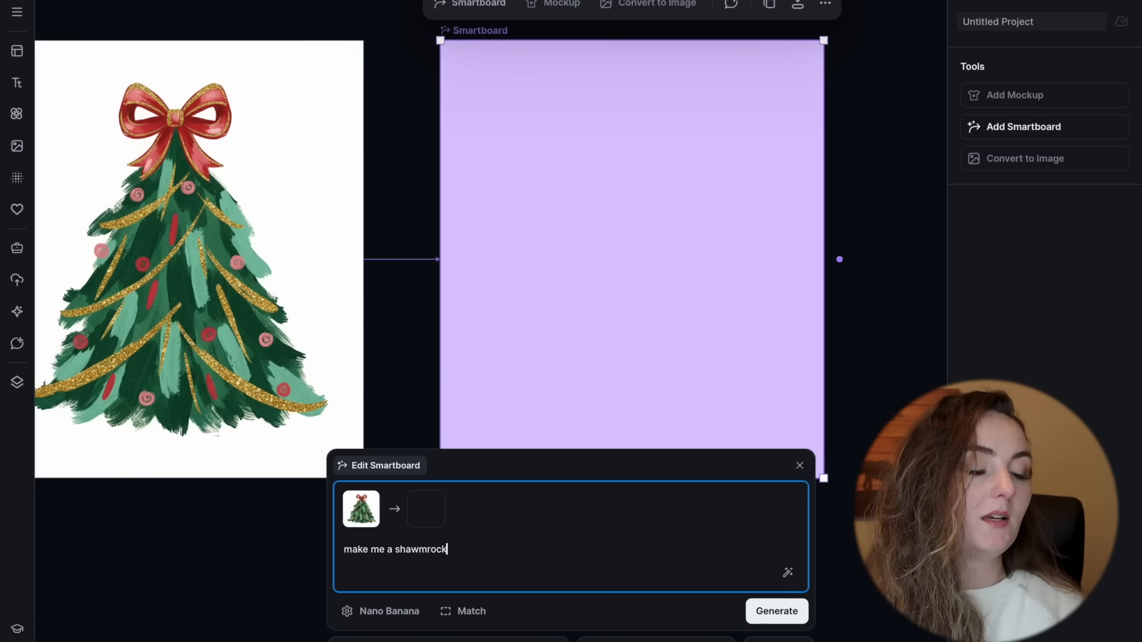
key("BackSpace")
key("BackSpace")
key("BackSpace")
key("BackSpace")
key("BackSpace")
key("BackSpace")
type("mrock in the same design")
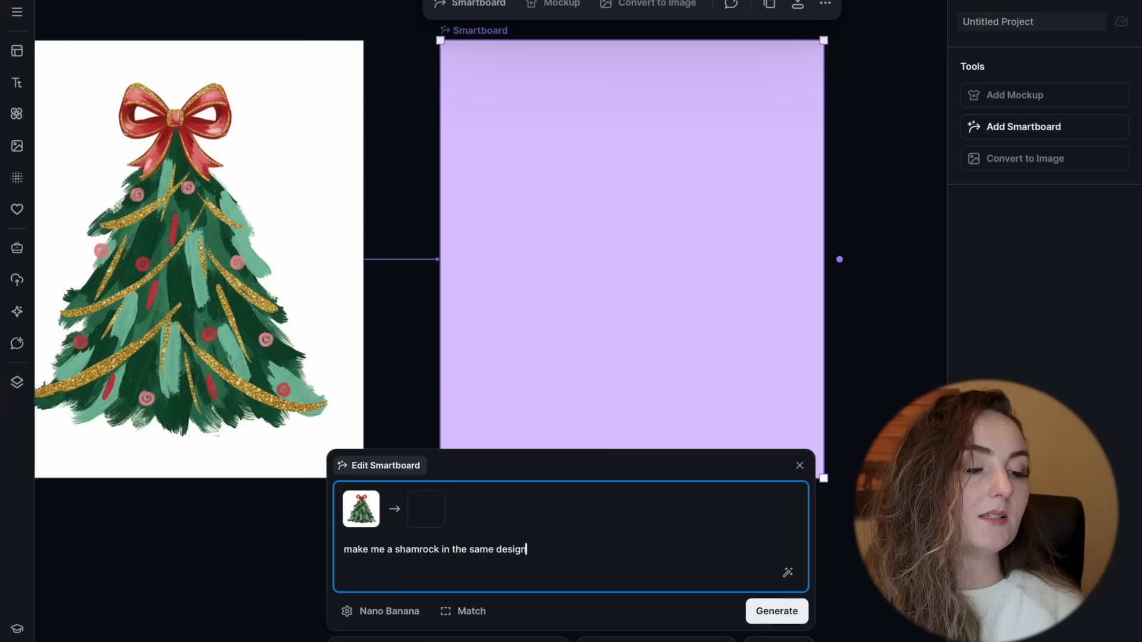
type(" paint brush stroke style")
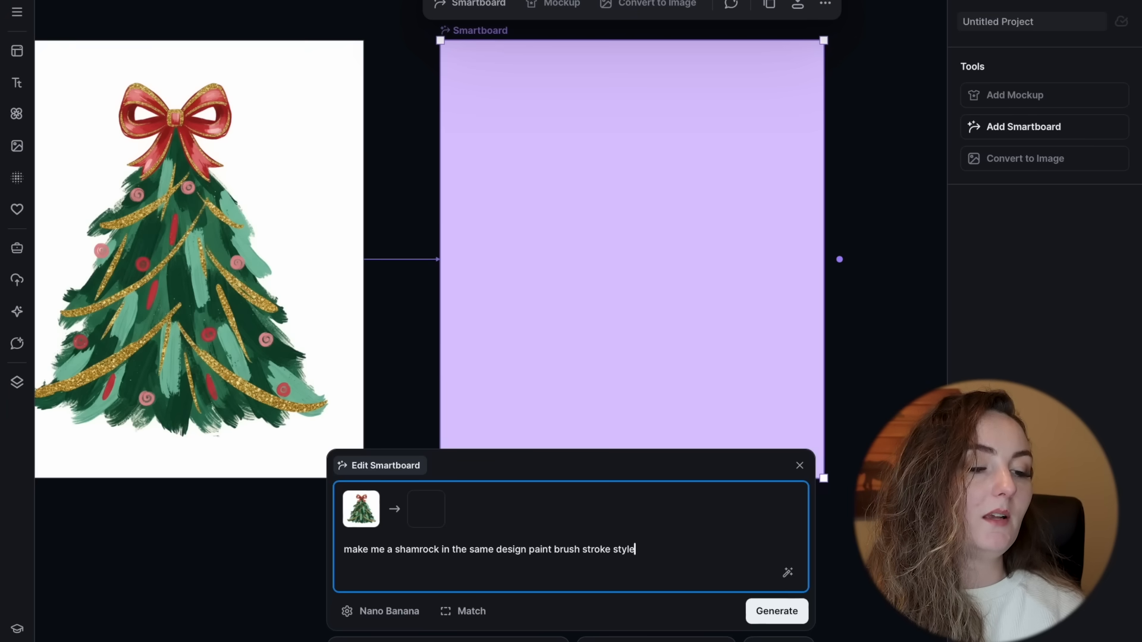
key("Return")
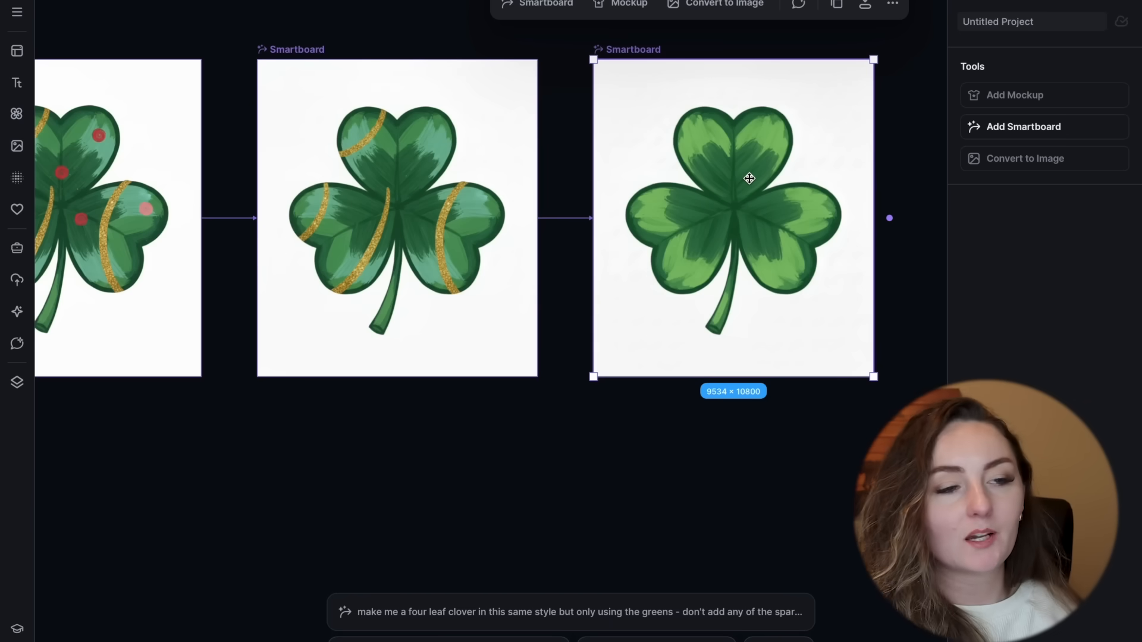
Step: Review the all-green shamrock variation and its full prompt against the earlier shamrock with gold stripes
scroll(749, 179, "up", 5)
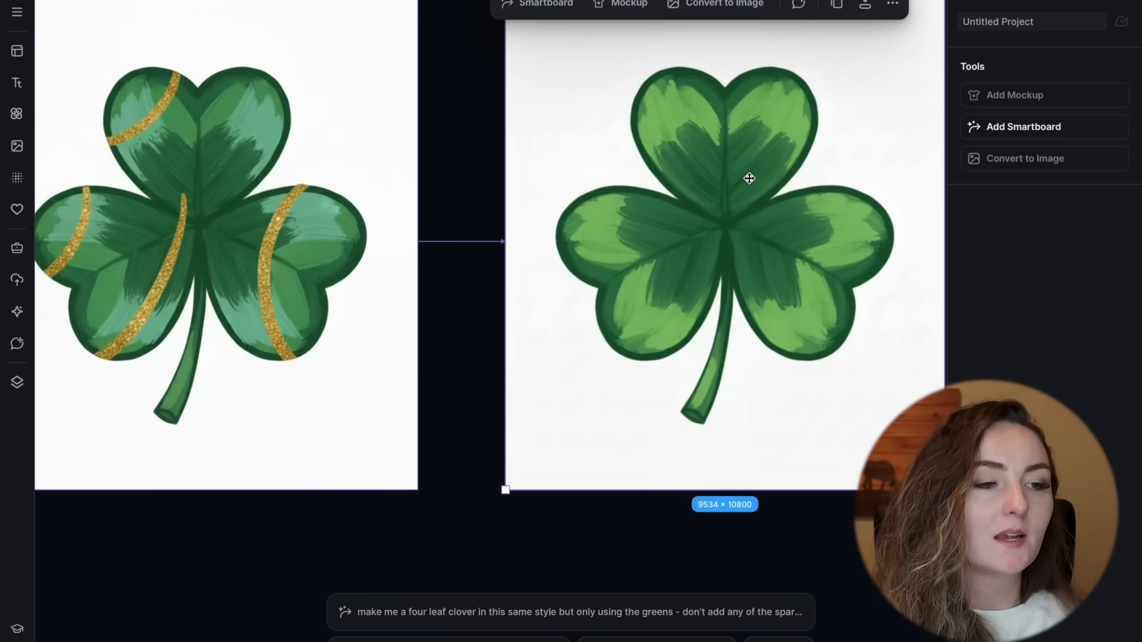
scroll(749, 178, "right", 1)
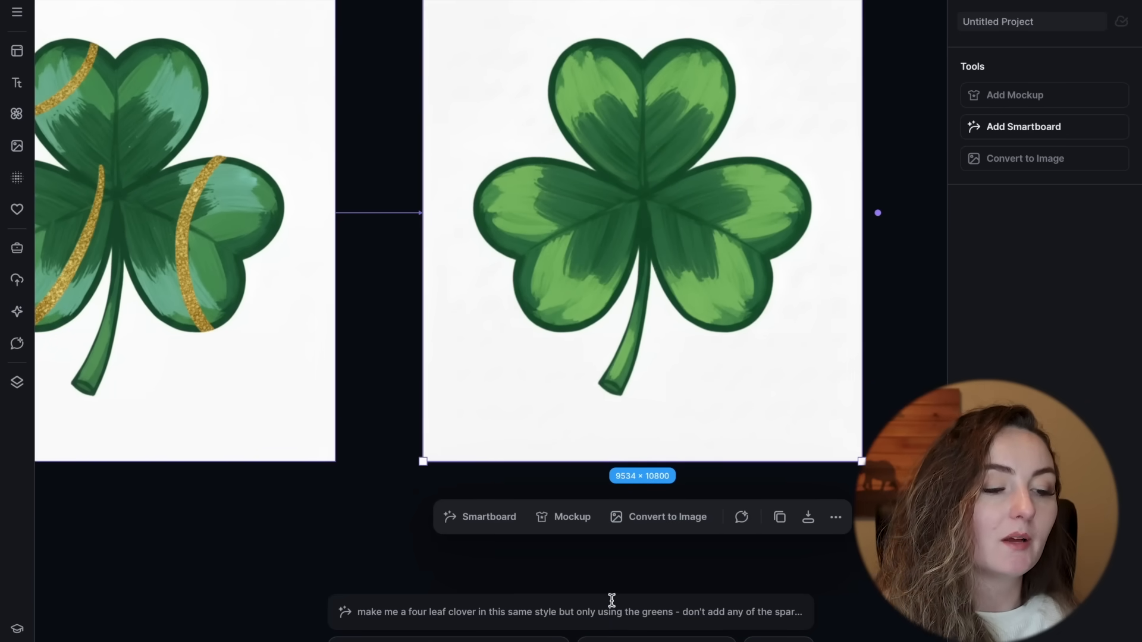
left_click(788, 612)
left_click(818, 350)
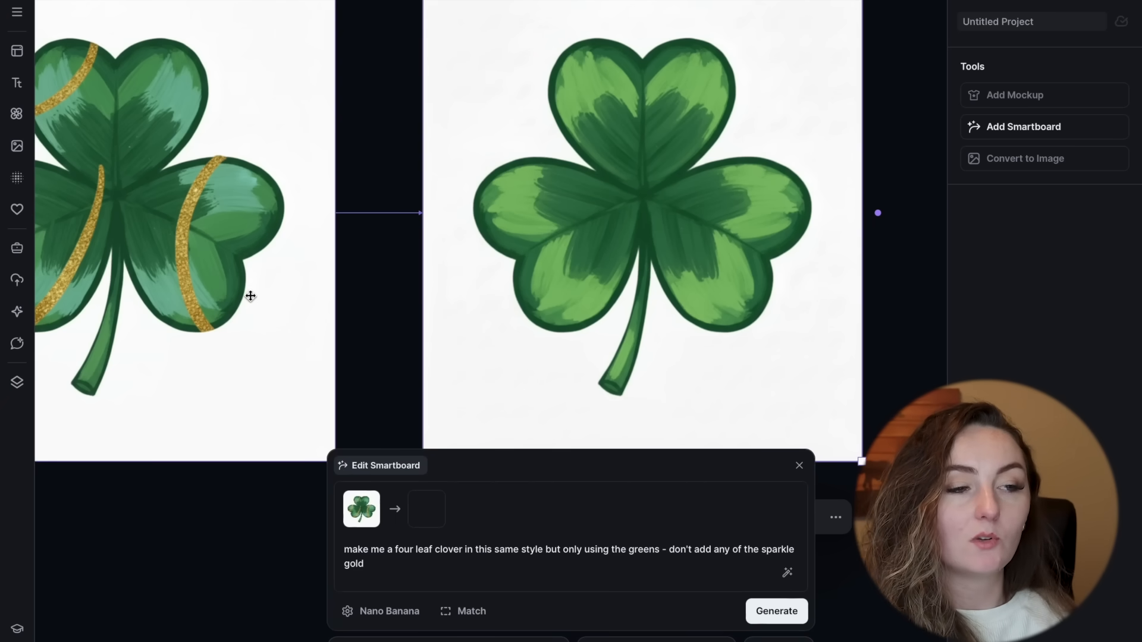
scroll(632, 297, "down", 3)
scroll(633, 297, "left", 2)
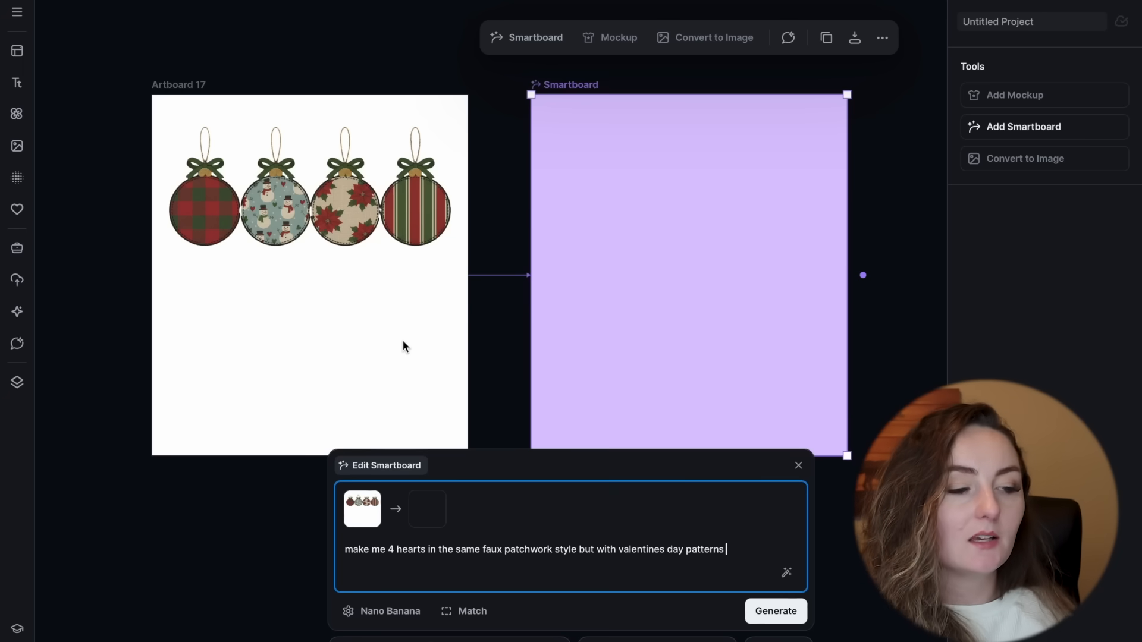
Step: Generate the Artboard 17 ornament variation with the prompt "make me 4 hearts in the same faux patchwork style but with valentines day patterns"
scroll(397, 253, "up", 3)
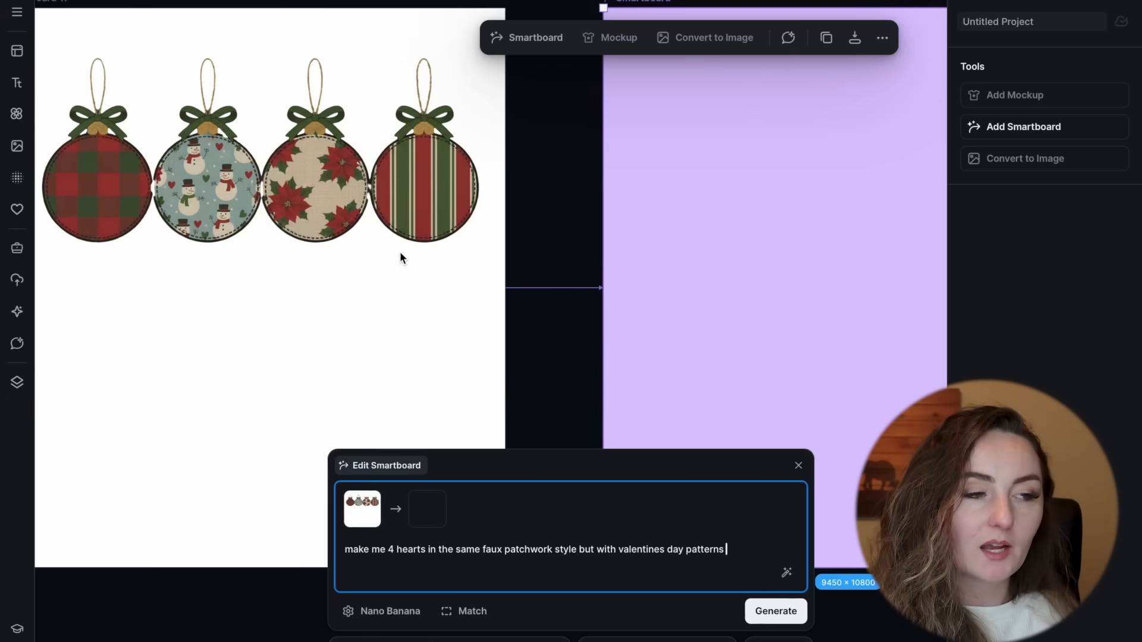
scroll(400, 256, "left", 1)
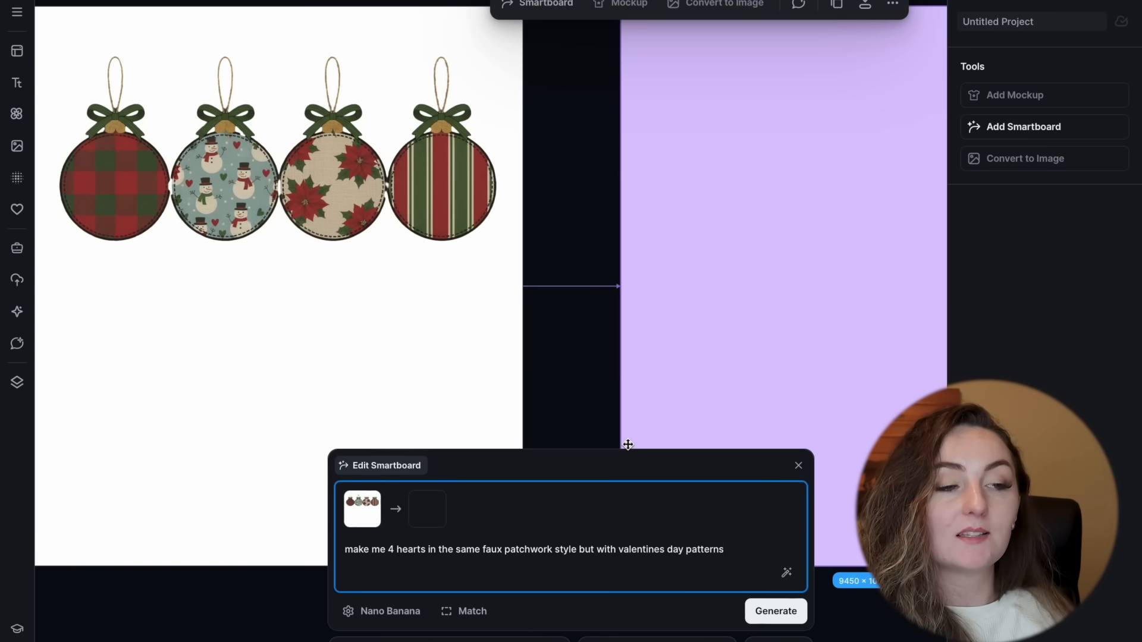
scroll(626, 444, "down", 1)
scroll(627, 445, "down", 1)
left_click(776, 611)
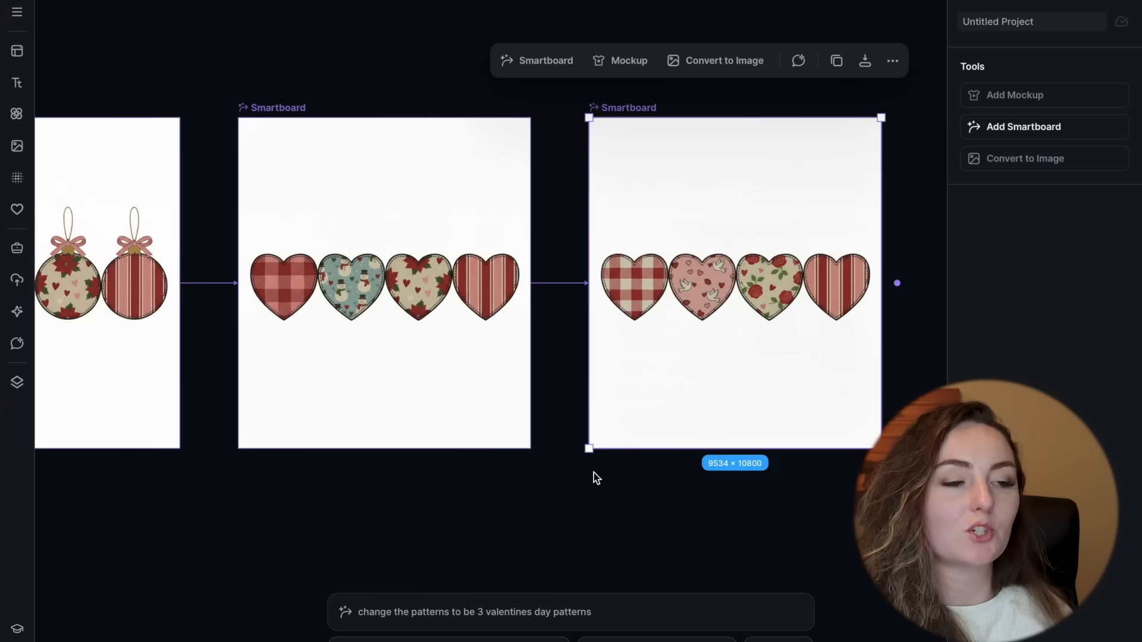
Step: Examine the patterned heart variations and compare them with the preceding ornament designs derived from Artboard 17
scroll(757, 306, "up", 5)
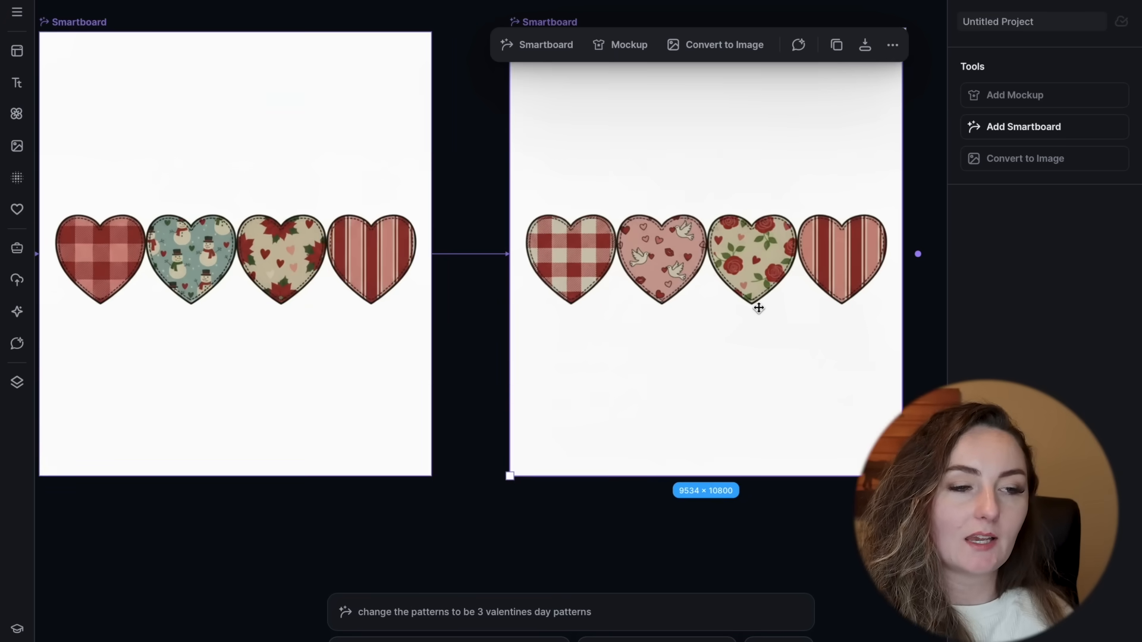
scroll(759, 308, "right", 3)
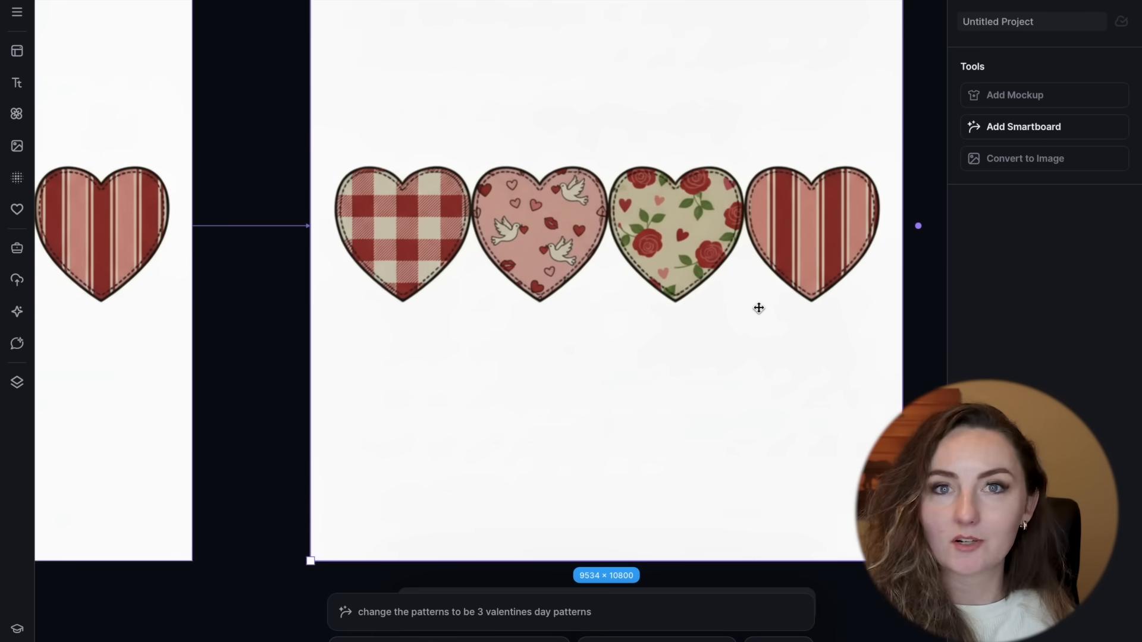
scroll(608, 384, "left", 12)
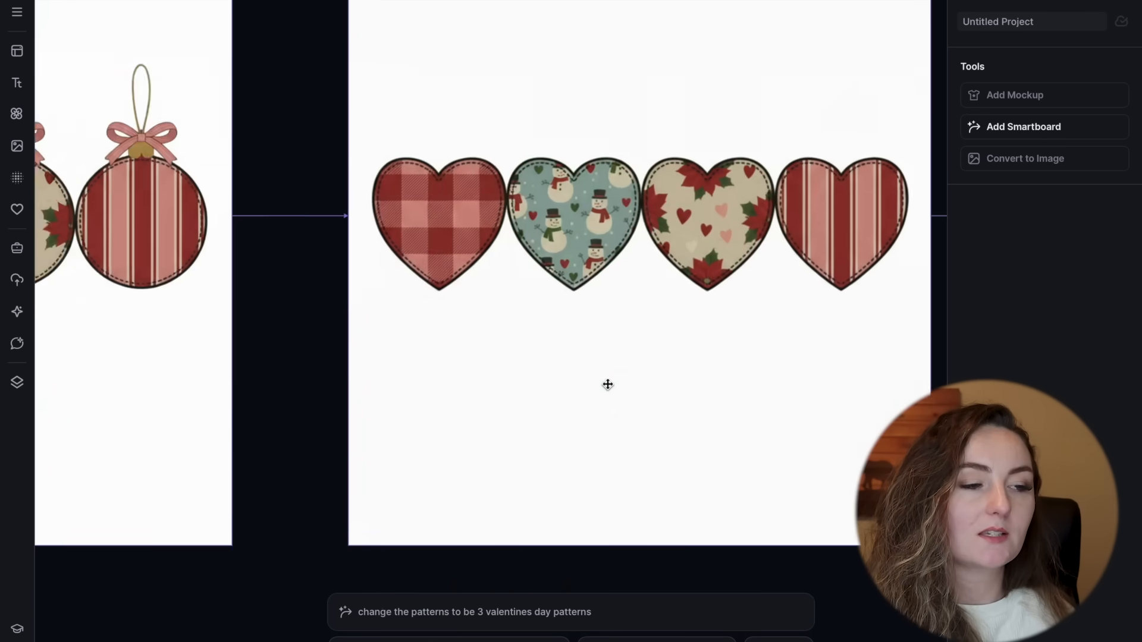
scroll(607, 385, "down", 4)
scroll(607, 384, "left", 12)
scroll(607, 385, "right", 10)
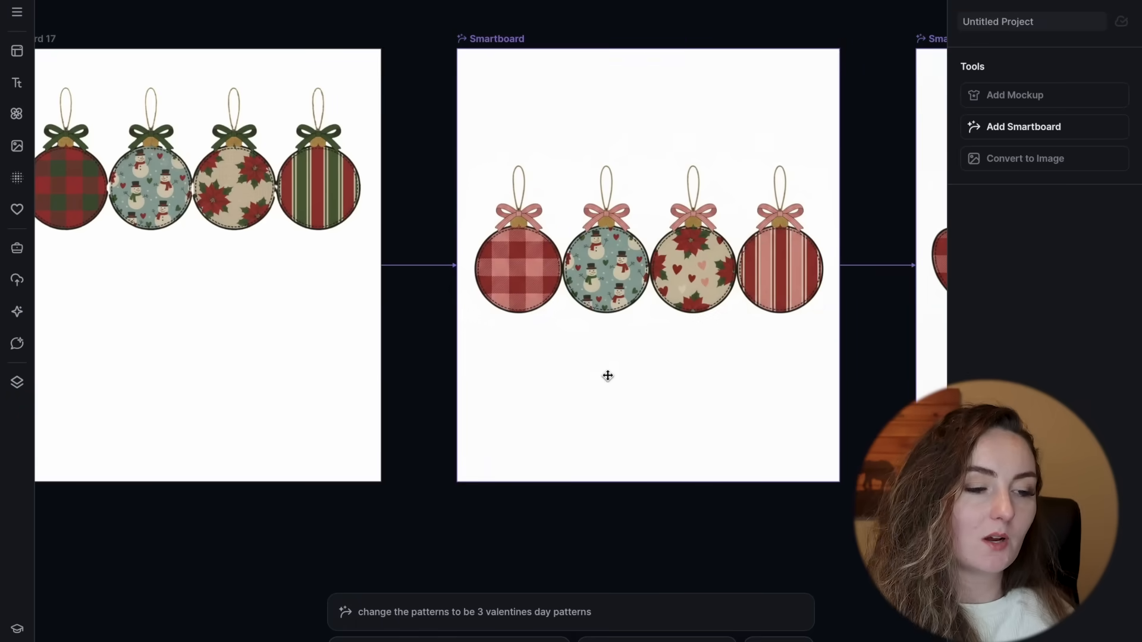
Step: Review the prompt behind each Smartboard in the Artboard 17 chain, from the pink-bowed ornaments to the last row of hearts
left_click(610, 366)
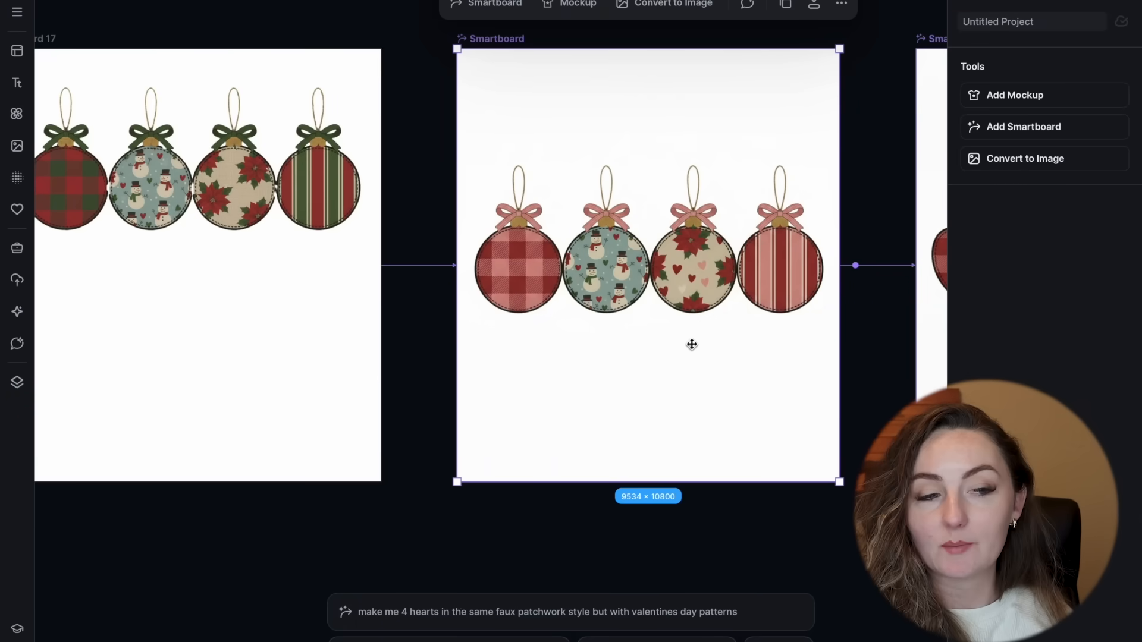
scroll(691, 344, "right", 12)
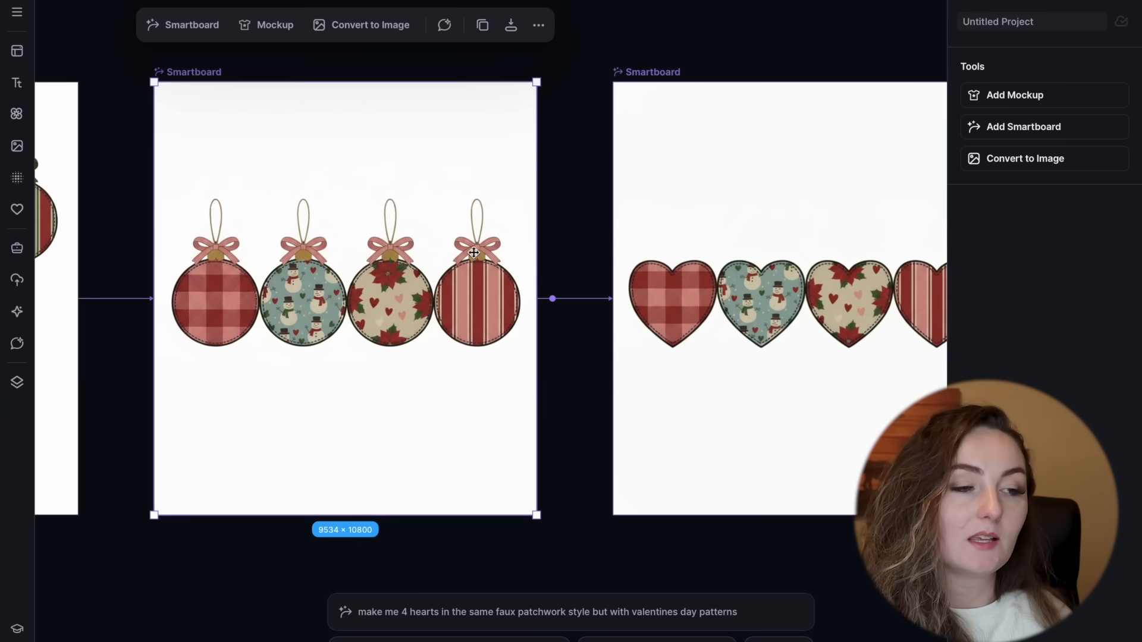
scroll(645, 301, "right", 5)
left_click(645, 302)
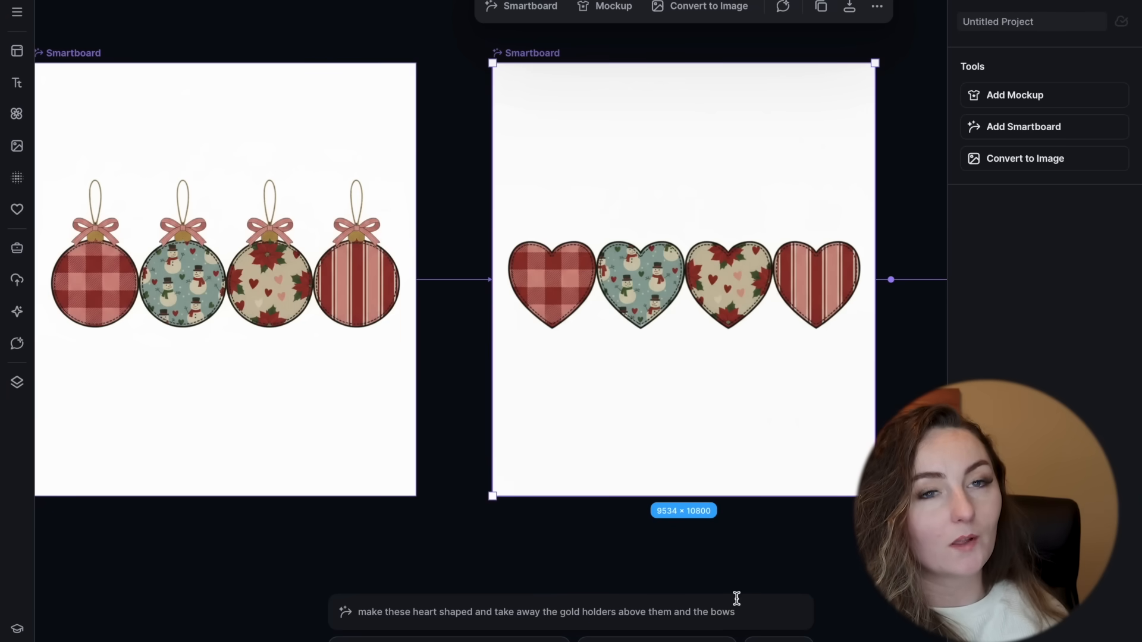
scroll(841, 409, "right", 8)
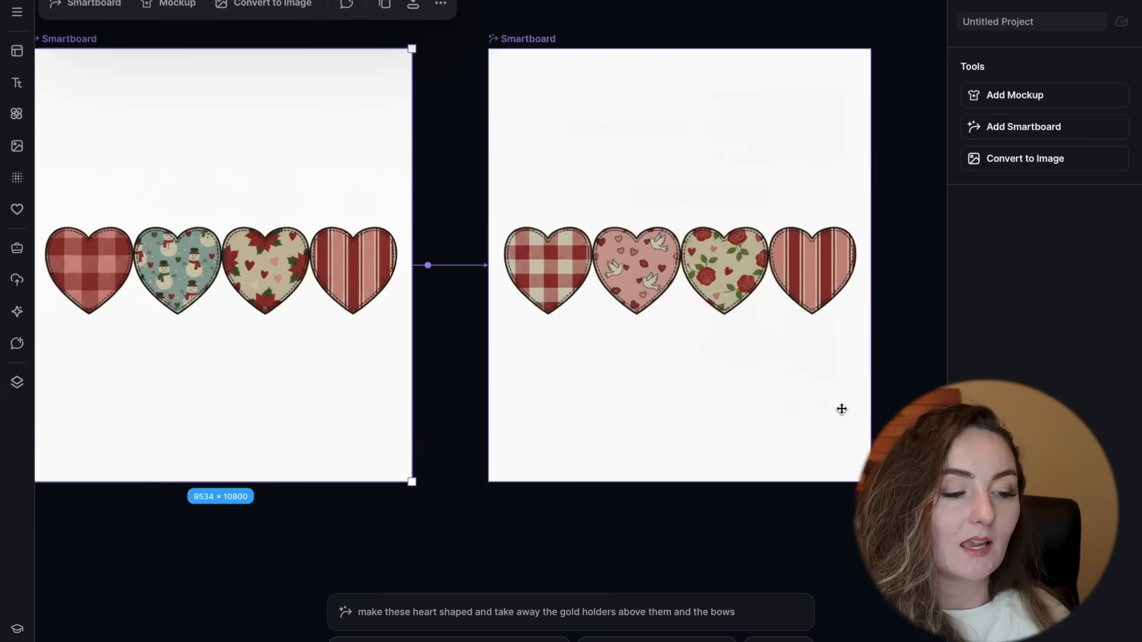
left_click(841, 409)
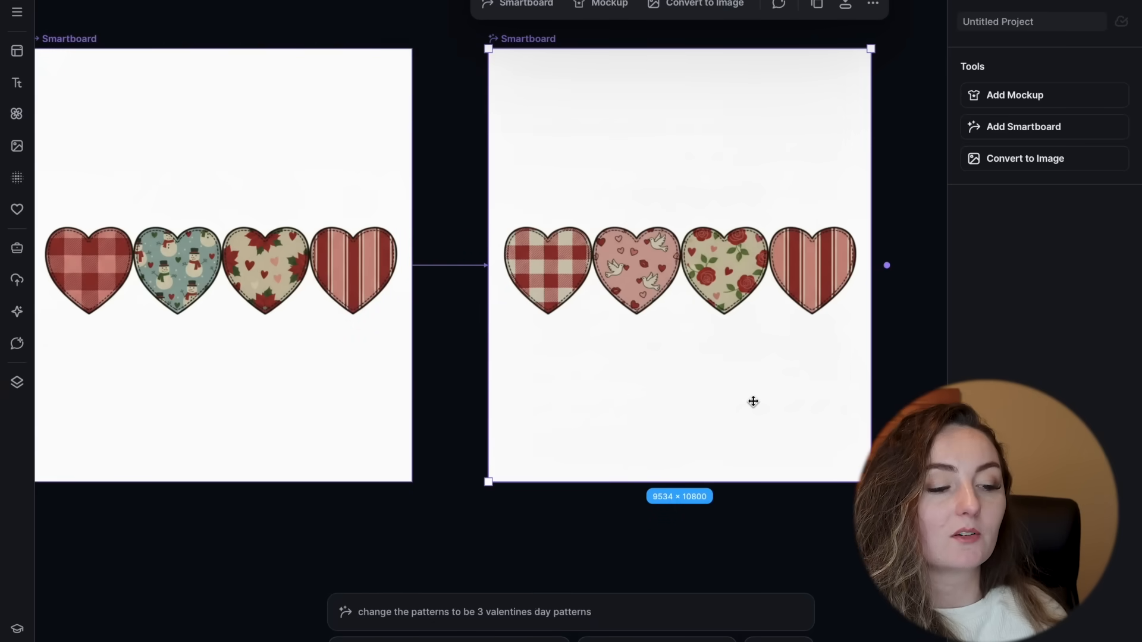
scroll(752, 401, "up", 5)
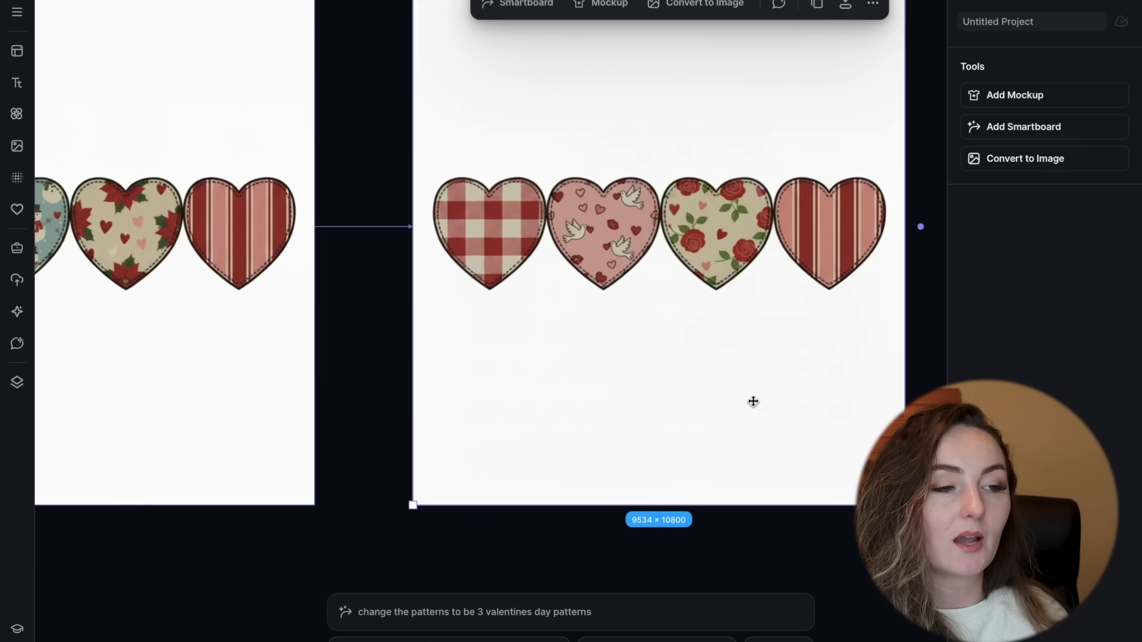
scroll(753, 402, "right", 1)
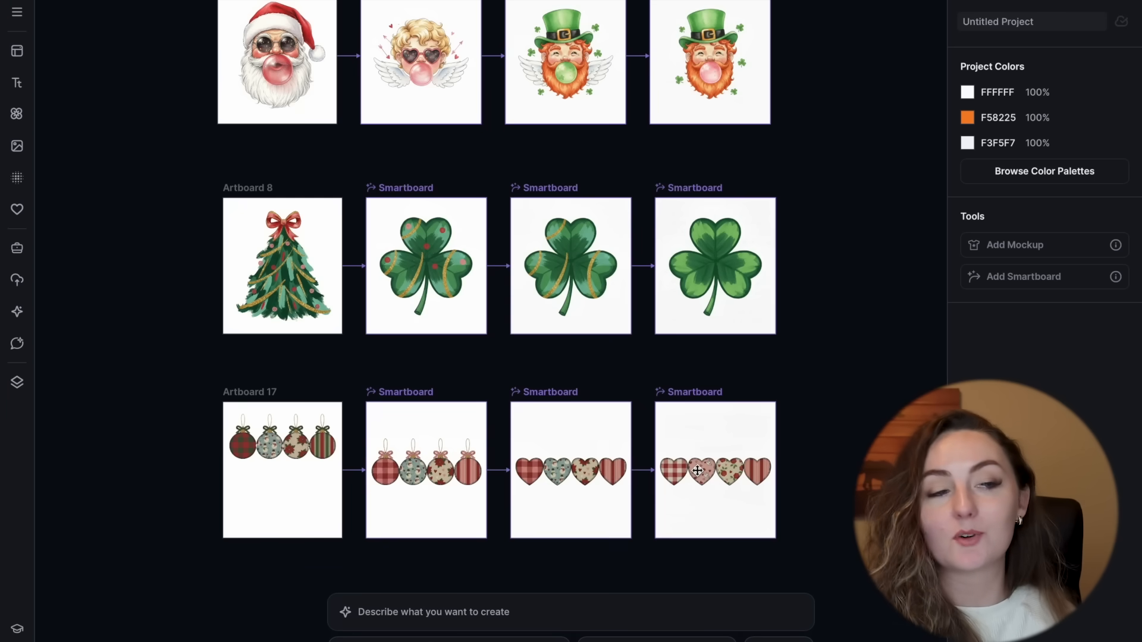
Step: Look over the Santa, kitten and raccoon, and MAMA design variations across the canvas
scroll(697, 470, "up", 10)
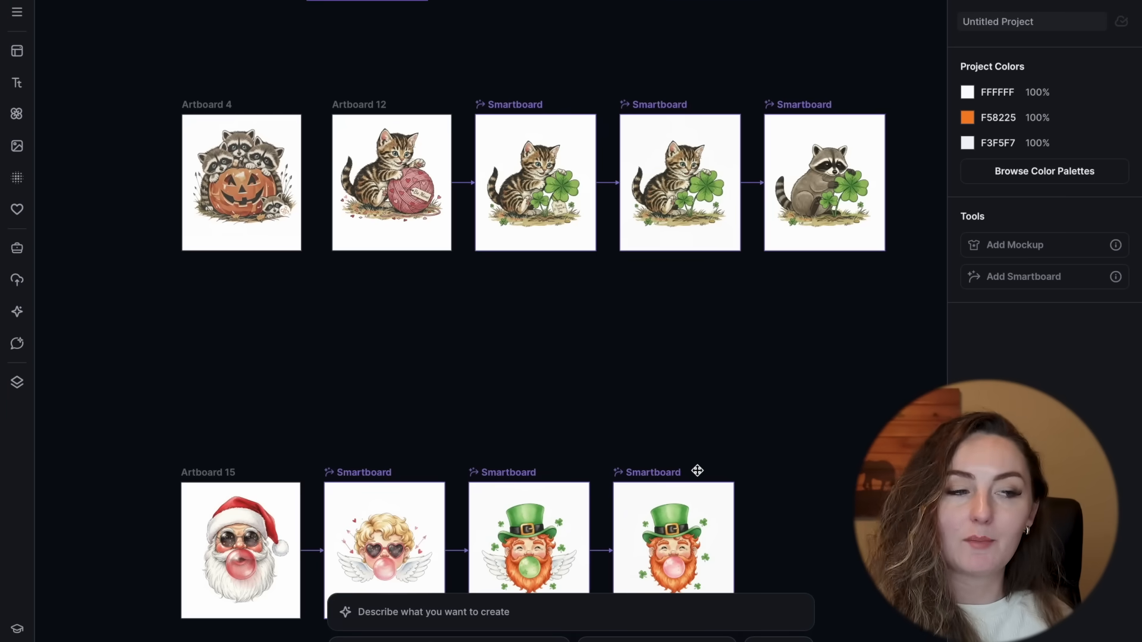
scroll(697, 470, "up", 2)
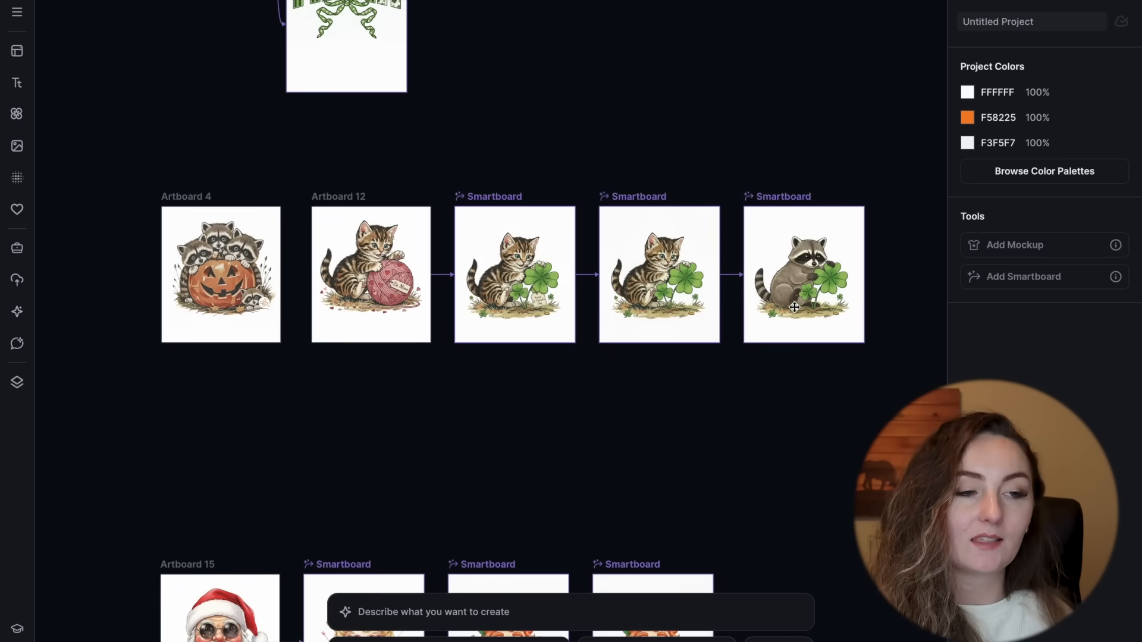
scroll(381, 282, "up", 6)
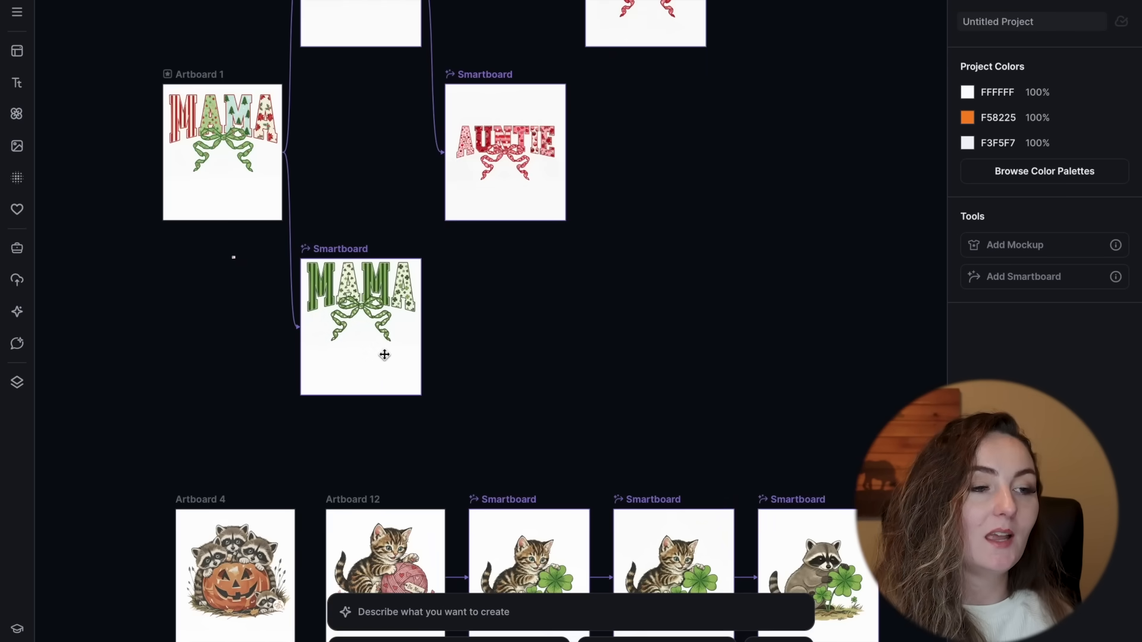
scroll(558, 214, "up", 5)
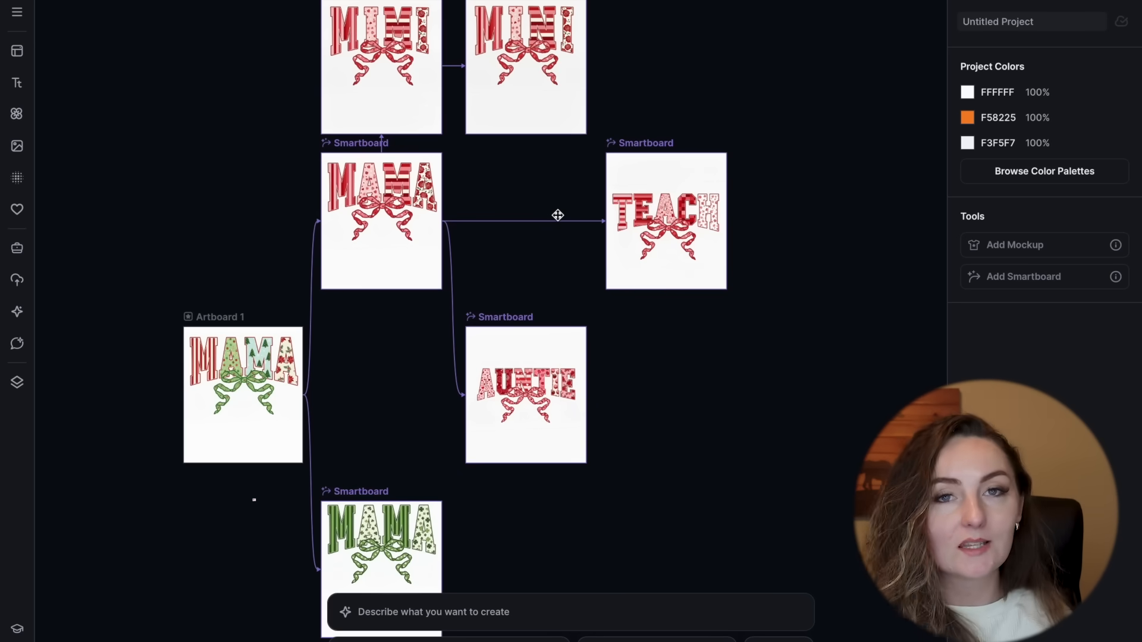